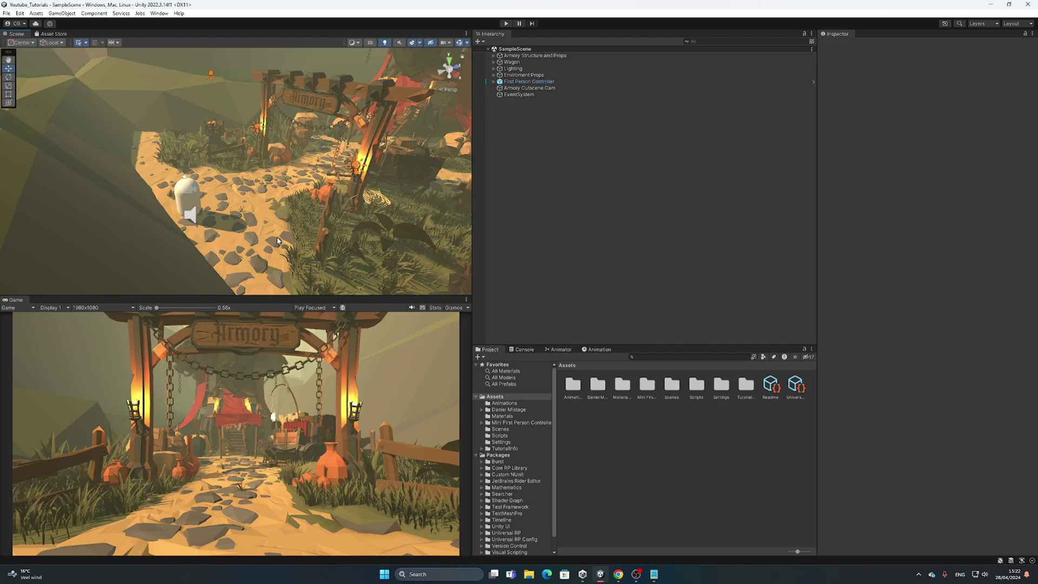
- Inspect the components of the First Person Controller and the Armory Cutscene Cam
left_click(598, 208)
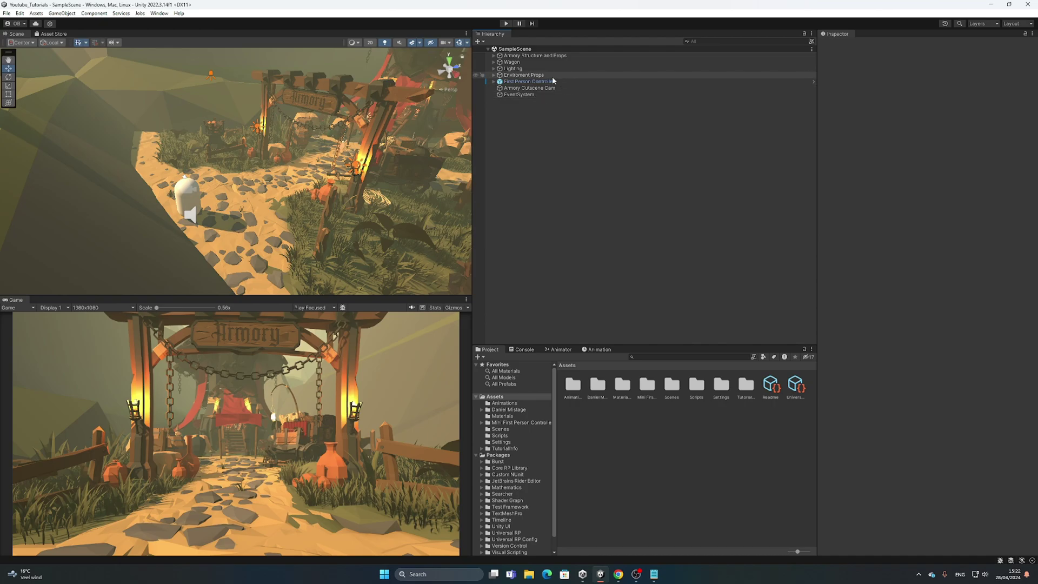
left_click(535, 81)
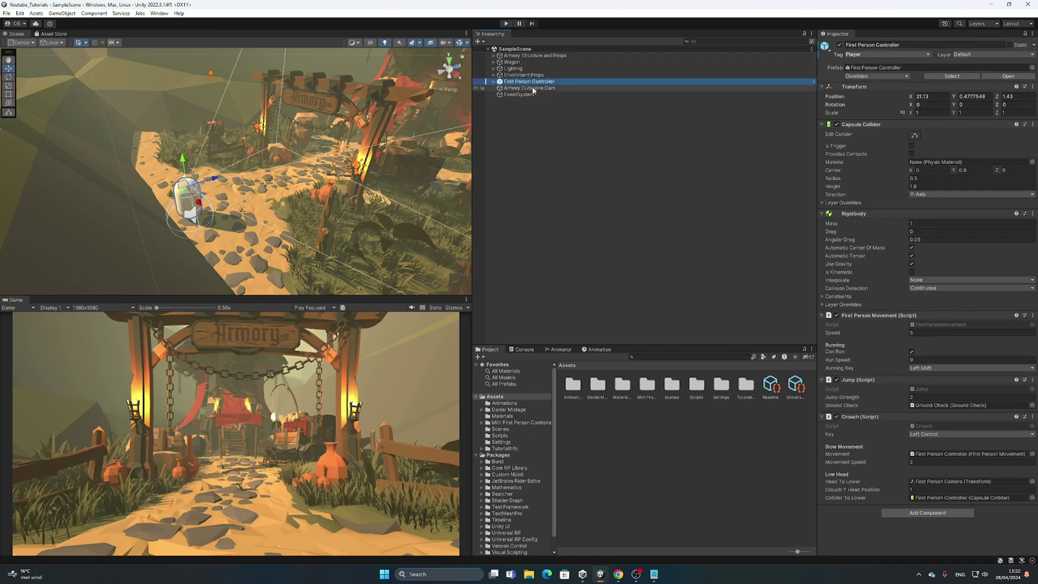
left_click(533, 88)
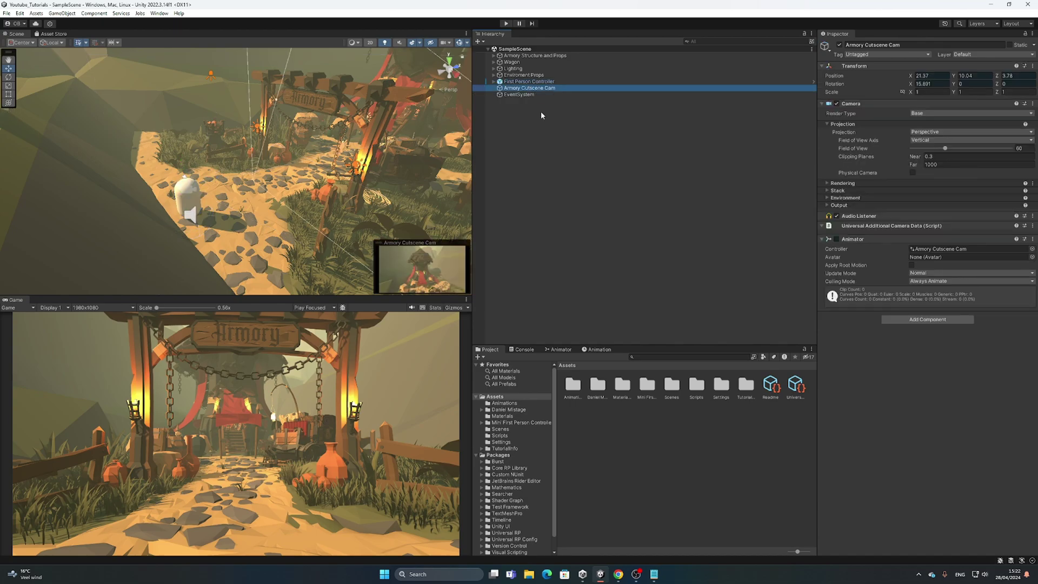
- Add a new camera to the scene with its default name and delete it again
right_click(557, 168)
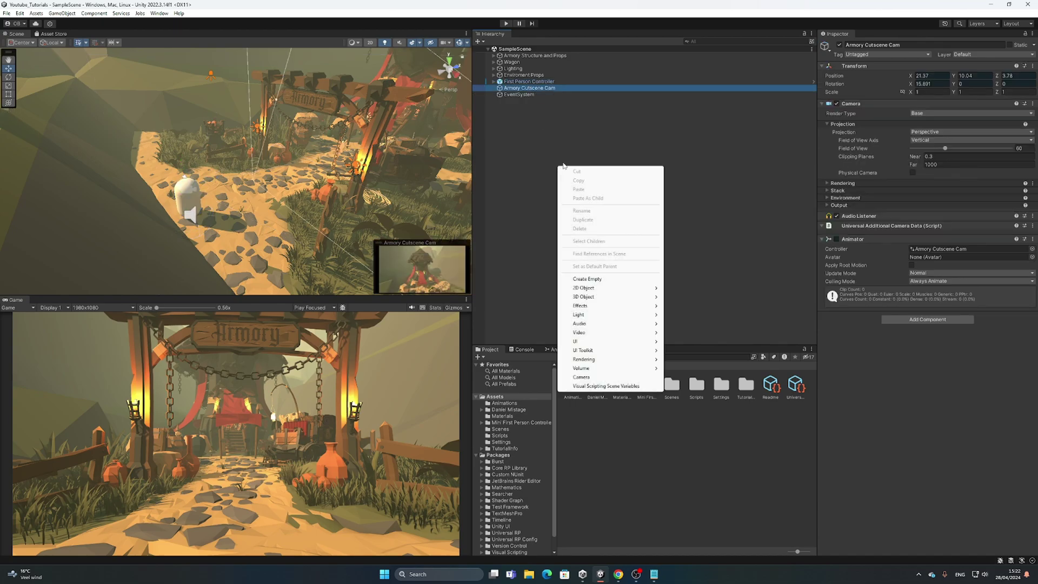
left_click(582, 378)
key("Return")
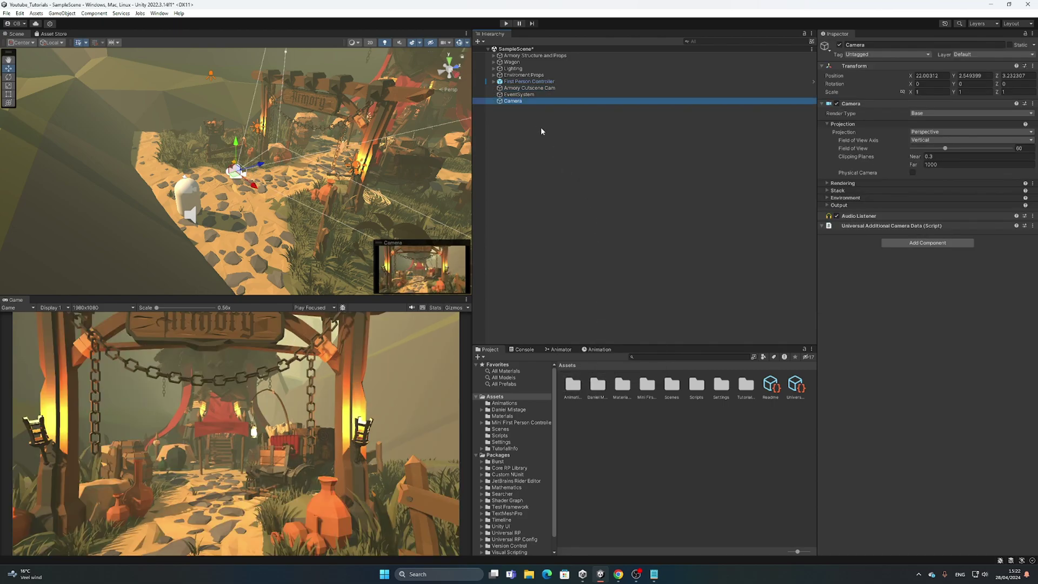
key("Delete")
- Review the Armory Cutscene Cam's animation keyframes and the tag choices of the First Person Controller
left_click(524, 88)
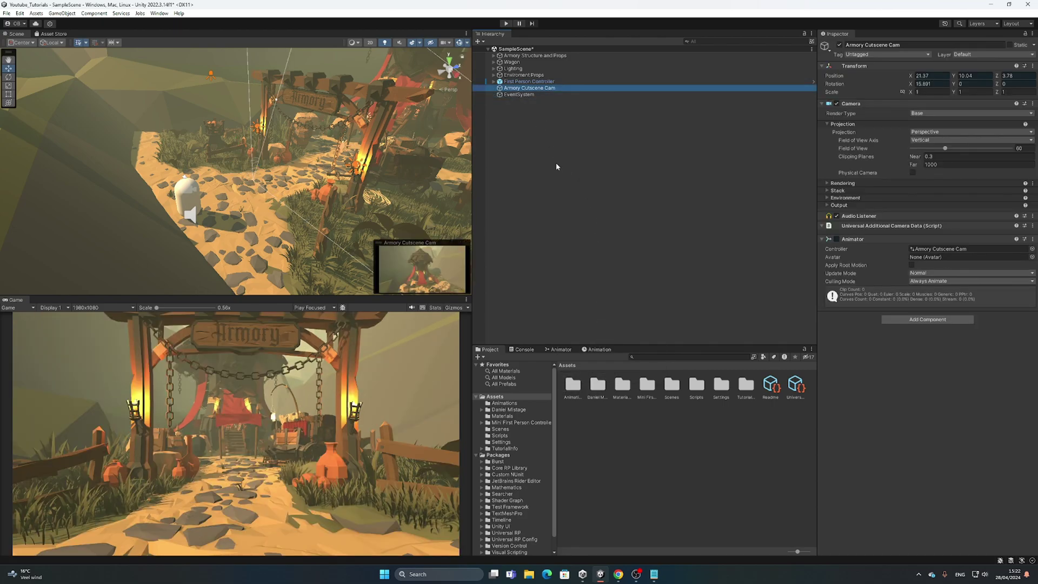
left_click(598, 350)
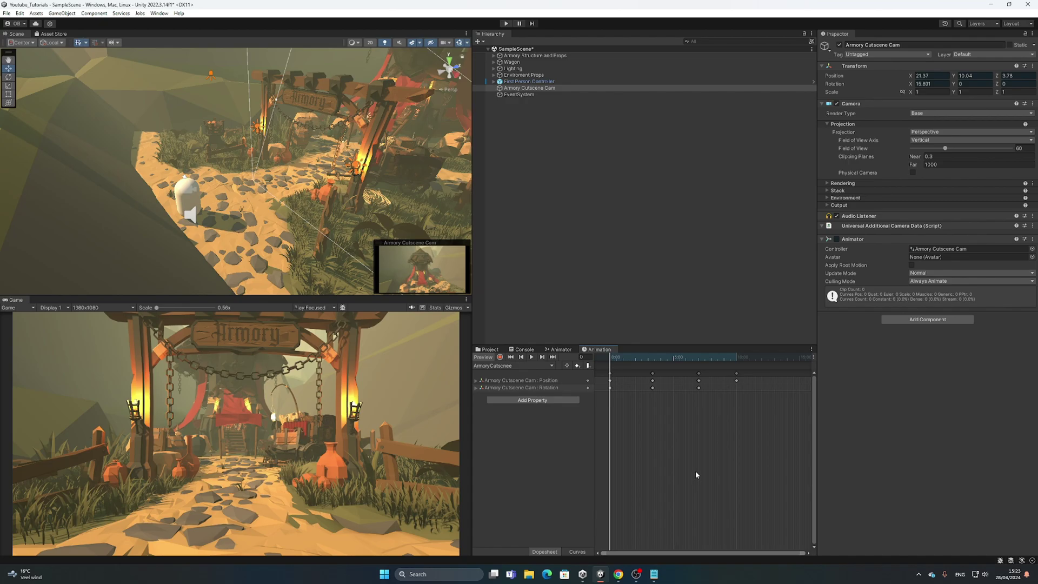
left_click(532, 81)
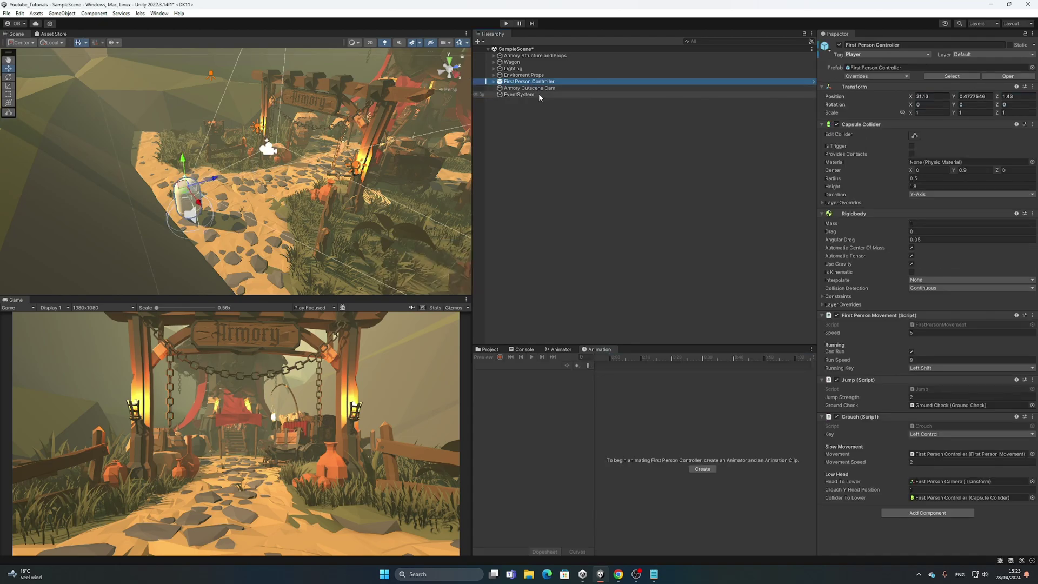
left_click(863, 54)
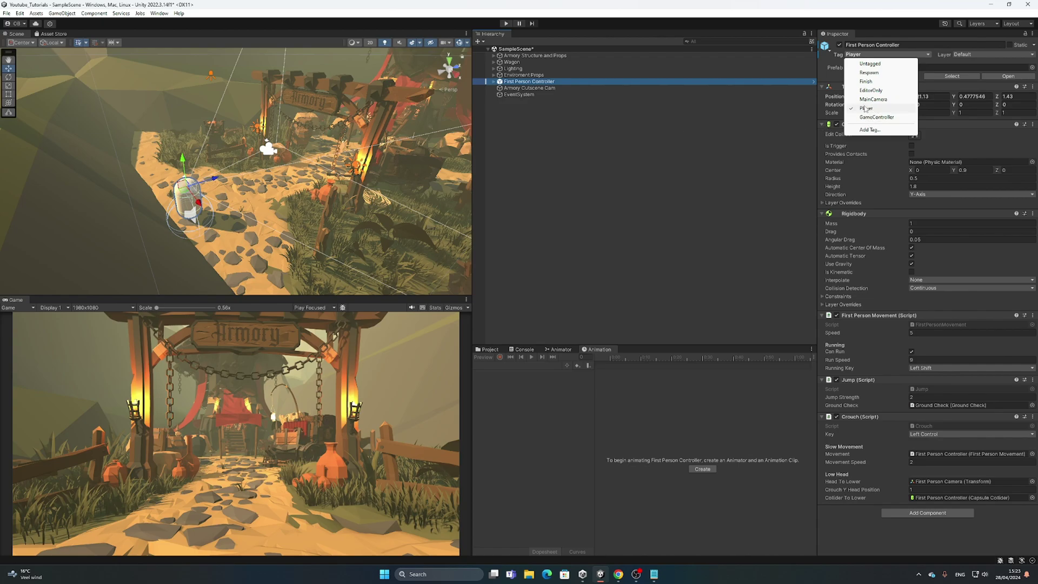
left_click(721, 127)
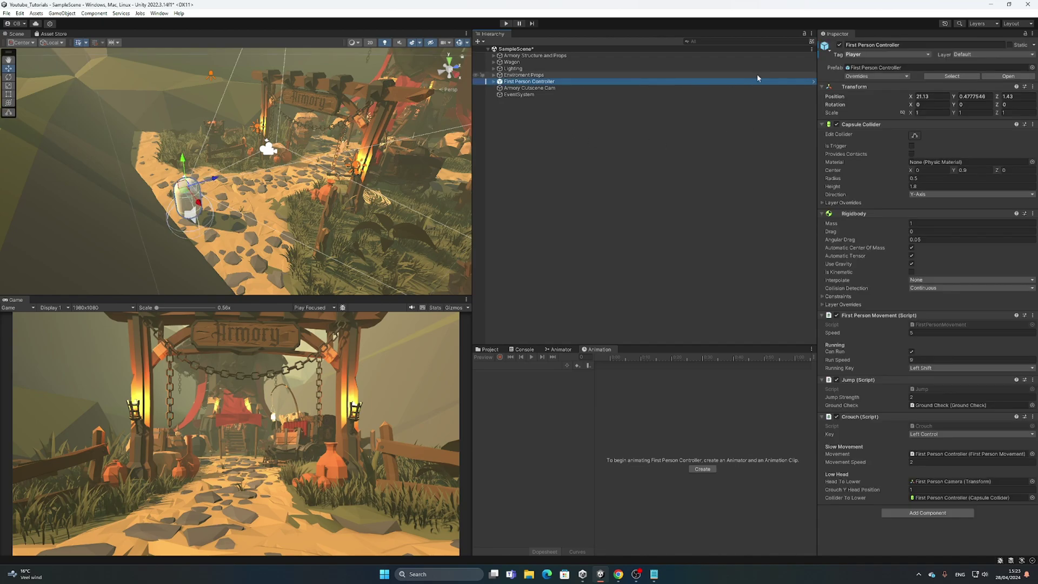
- Deactivate the First Person Controller and play the ArmoryCutscene animation preview on the Armory Cutscene Cam
left_click(839, 45)
left_click(527, 87)
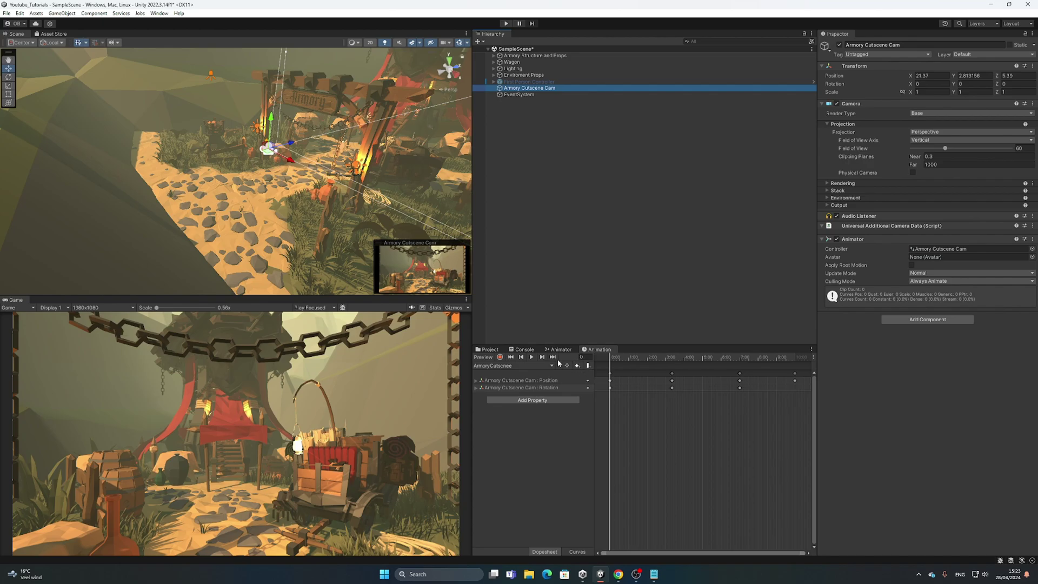
left_click(531, 357)
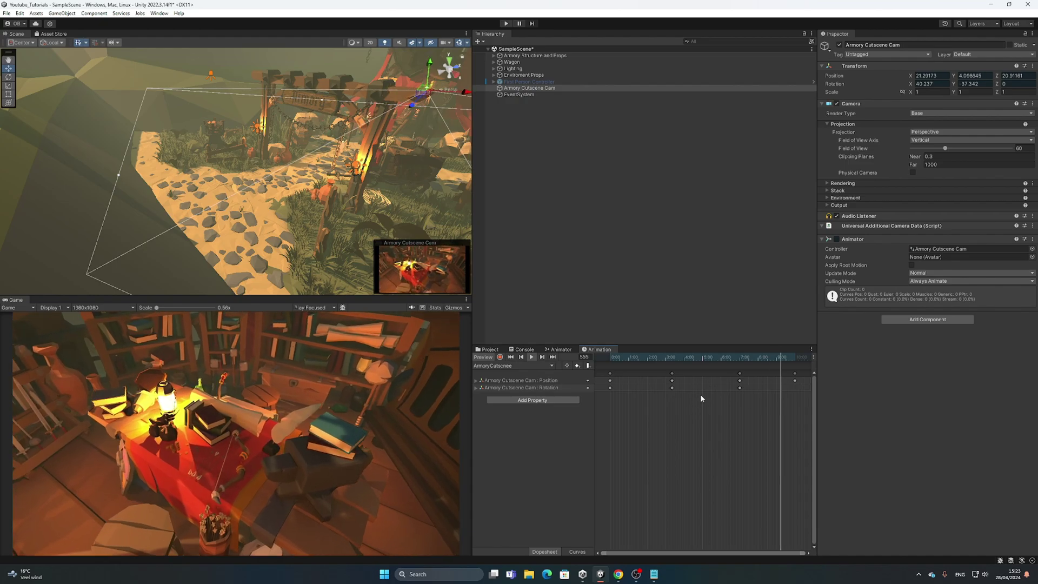
- Scrub the ArmoryCutscene animation to its second group of keyframes and jump to frame 201
left_click_drag(702, 358, 670, 360)
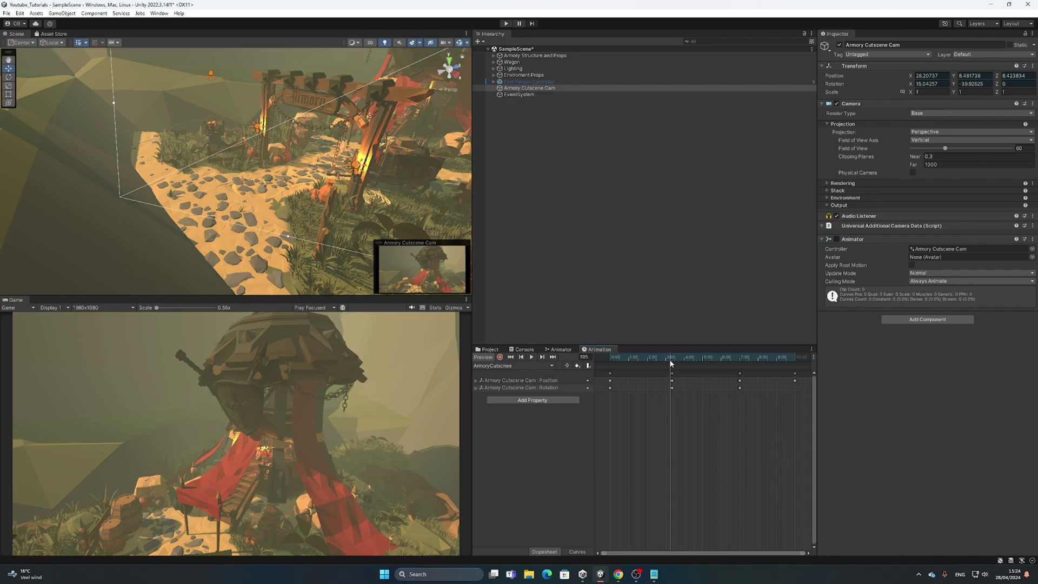
scroll(675, 383, "up", 6)
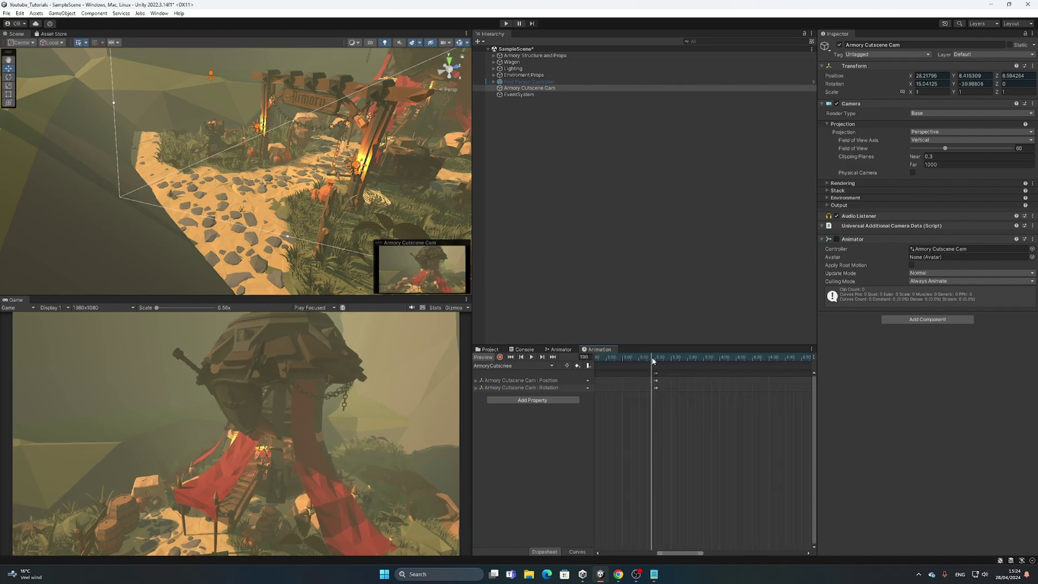
left_click_drag(648, 359, 654, 359)
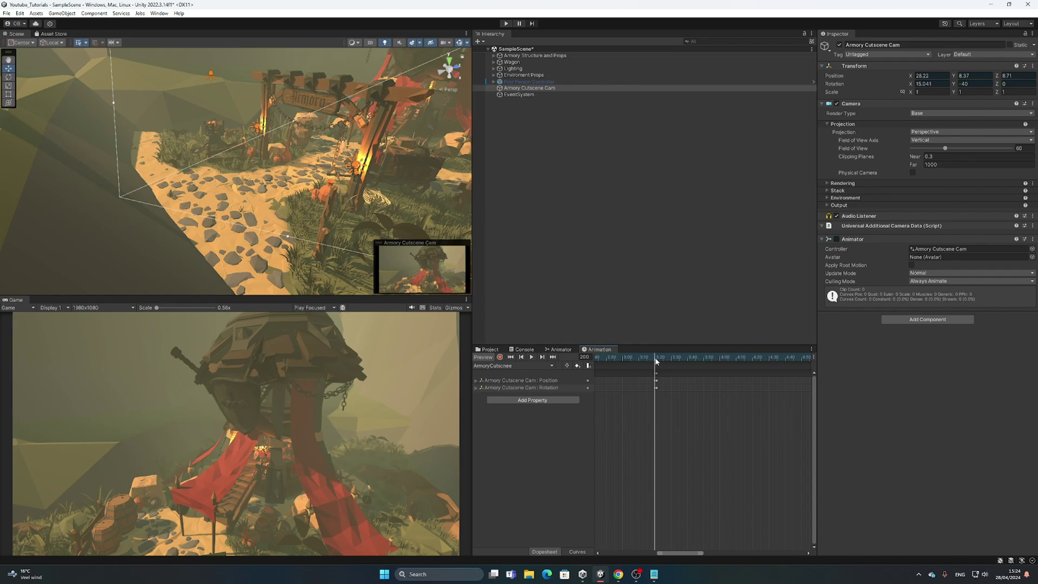
left_click(588, 357)
type("201")
key("Return")
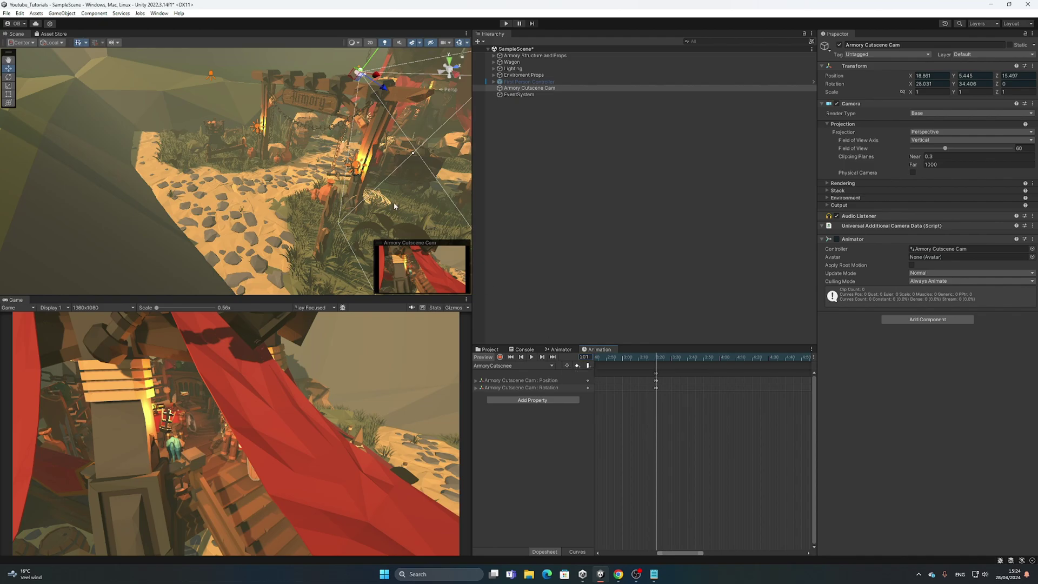
- Examine the cutscene camera's placement in the scene, scrub through the keyframes and return the animation to its first frame
key("f")
right_click_drag(272, 203, 411, 130)
left_click_drag(410, 130, 230, 227, "alt")
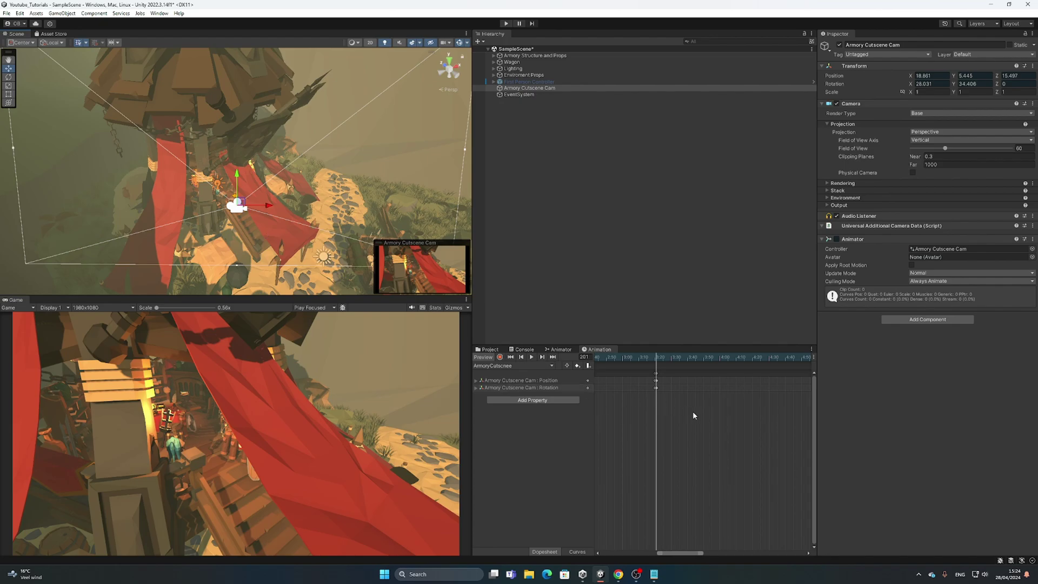
scroll(659, 497, "down", 5)
scroll(663, 482, "down", 4)
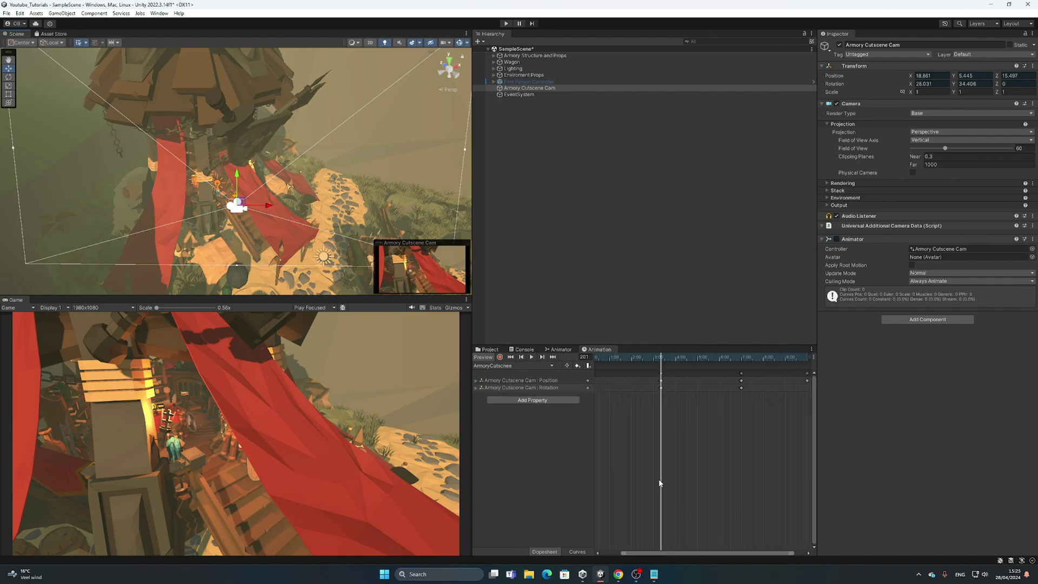
scroll(658, 474, "down", 2)
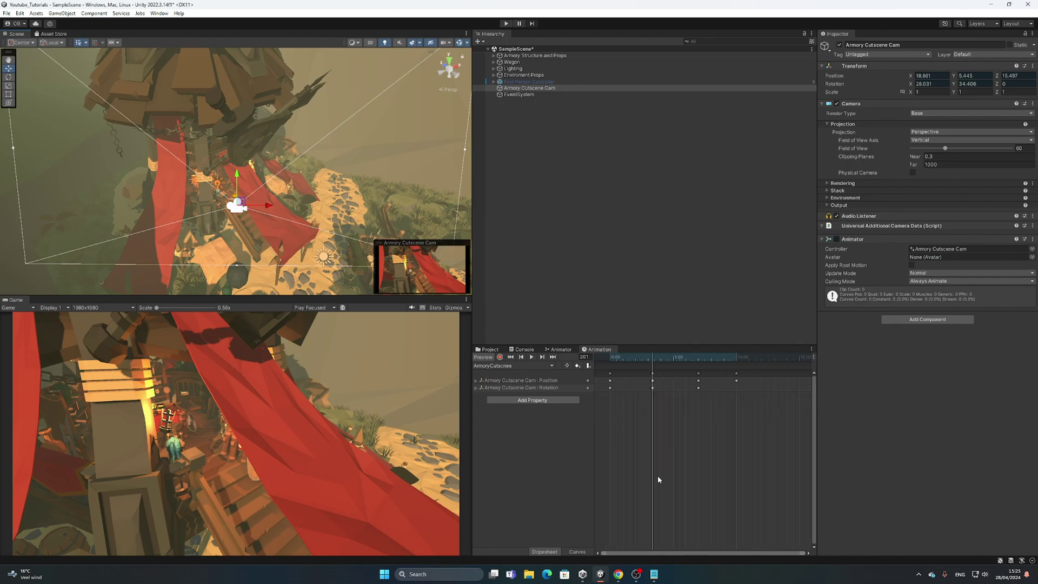
mouse_move(651, 360)
left_mouse_down()
mouse_move(683, 360)
mouse_move(665, 370)
left_mouse_up()
left_click(510, 357)
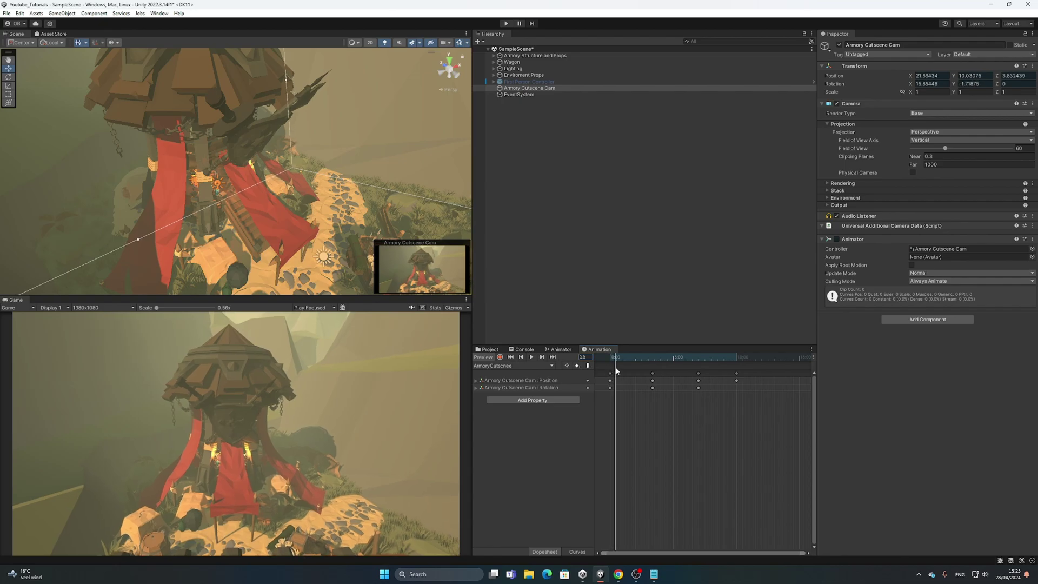
- Deactivate the Armory Cutscene Cam and activate the First Person Controller
left_click(497, 351)
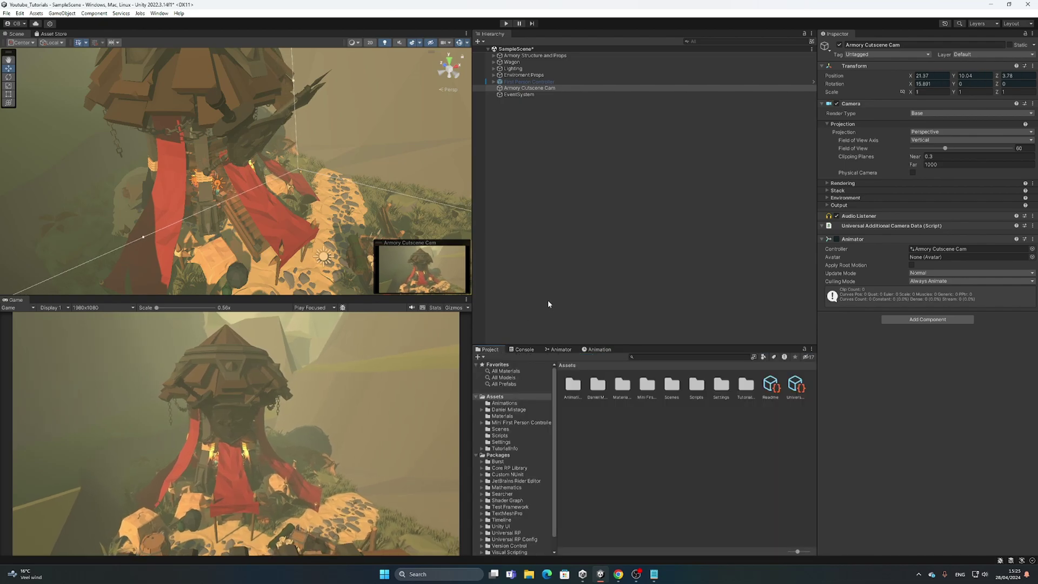
left_click(839, 45)
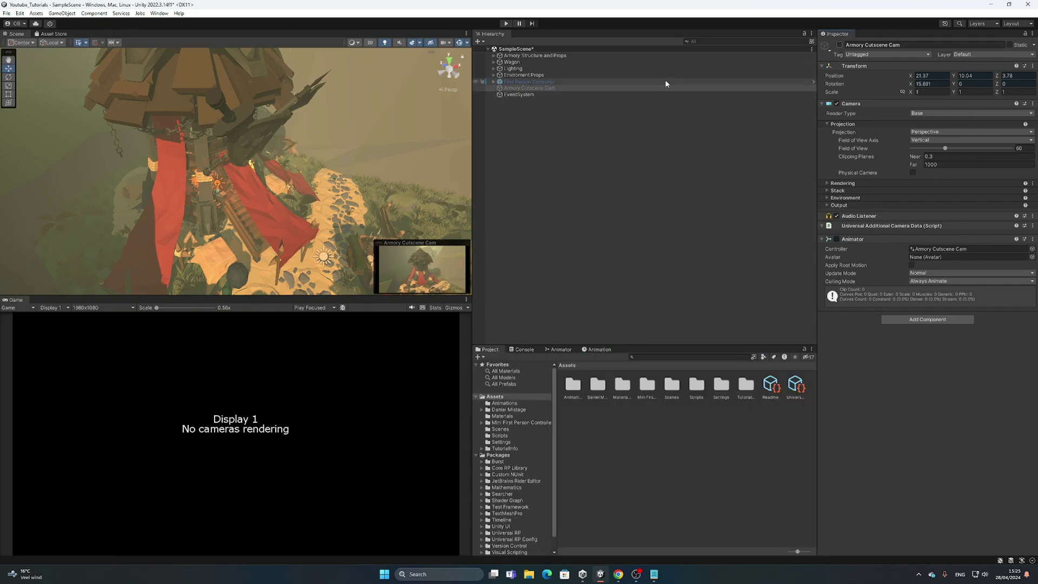
left_click(665, 82)
left_click(839, 45)
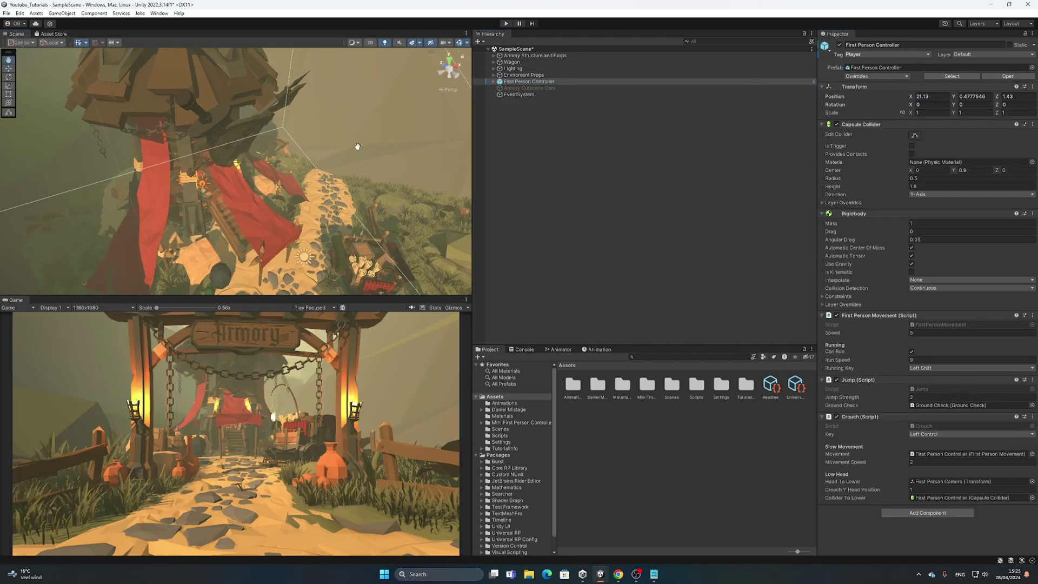
- Create a 3D cube on the path between the player and the Armory gate
key("f")
right_click_drag(341, 190, 341, 149)
scroll(341, 149, "down", 10)
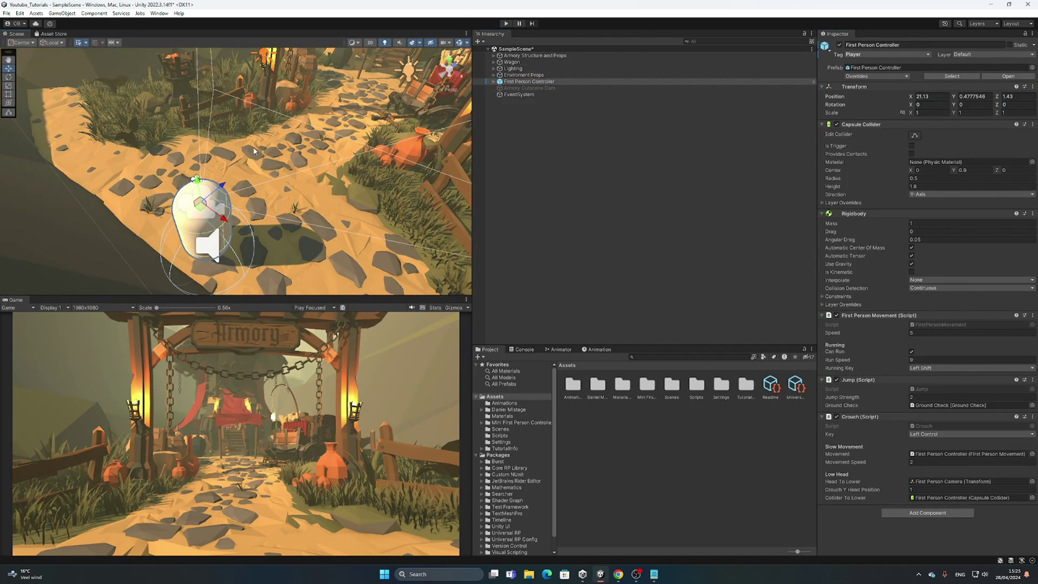
left_click_drag(341, 150, 211, 198, "alt")
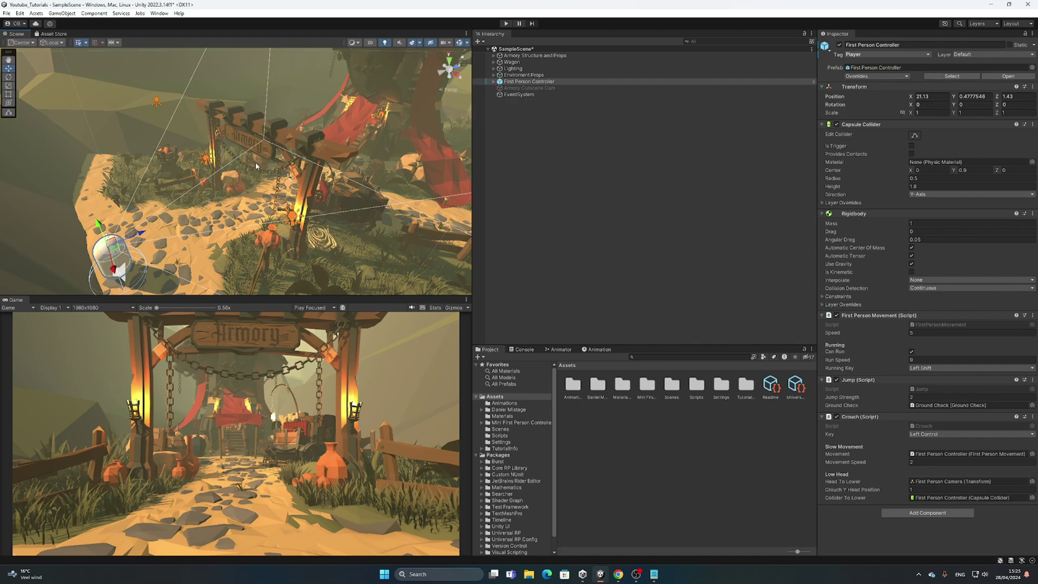
left_click_drag(255, 163, 357, 122, "alt")
left_click(624, 202)
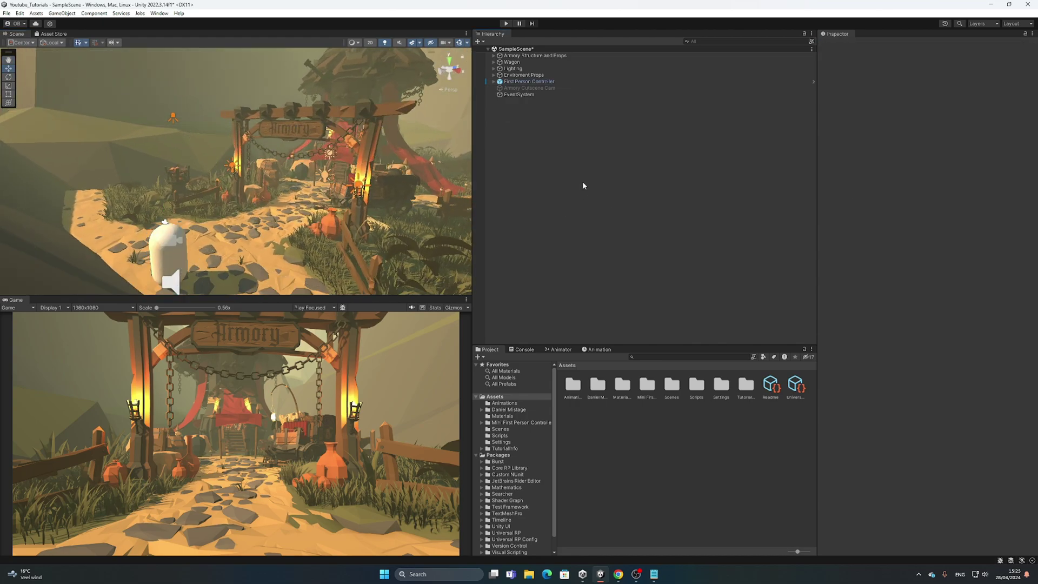
right_click(583, 147)
mouse_move(623, 276)
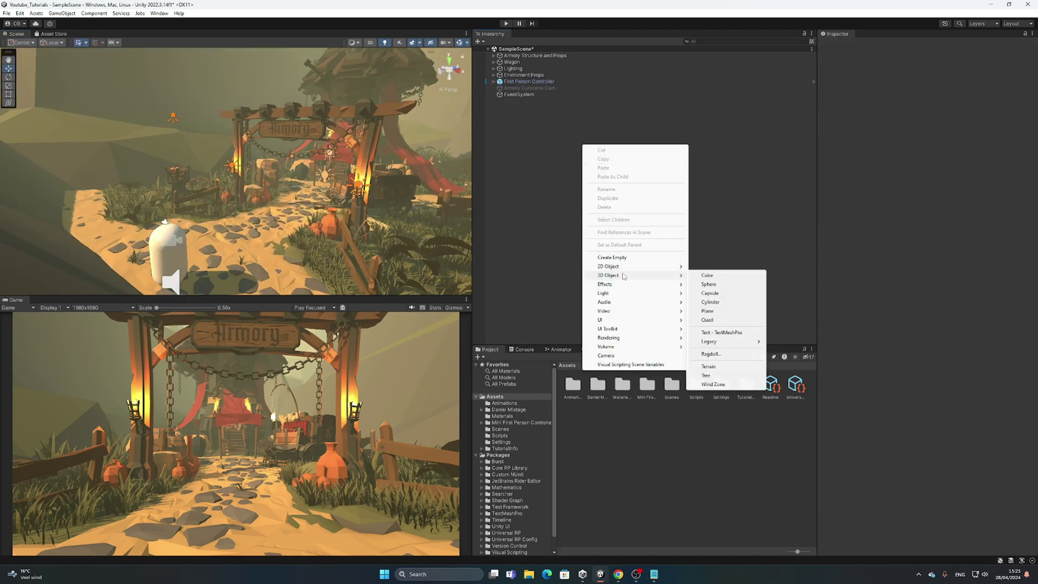
left_click(709, 276)
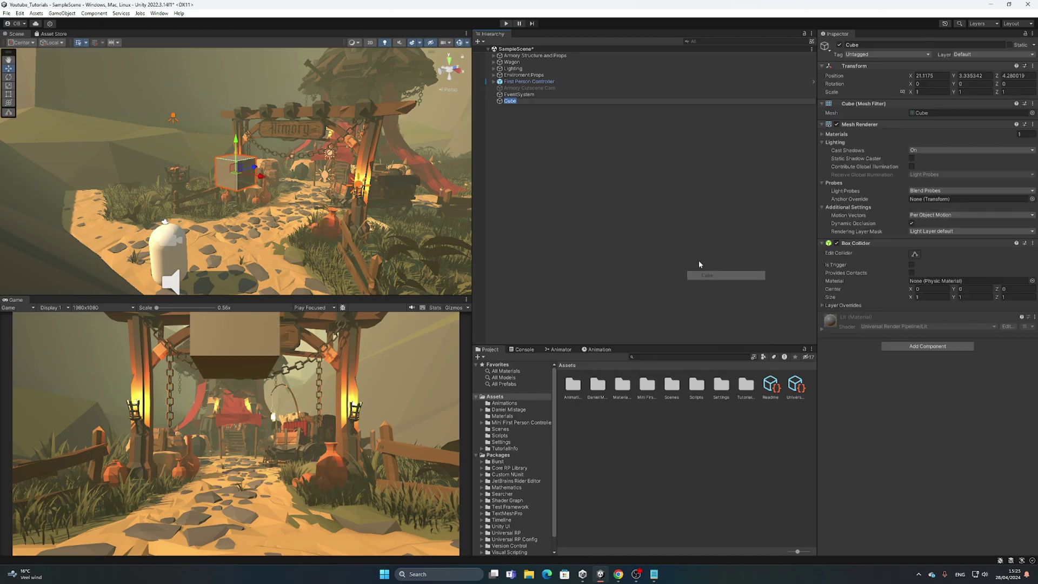
- Name the new cube ArmoryCutsceneTrigger
type("ARMORY")
key("BackSpace")
key("BackSpace")
key("BackSpace")
key("BackSpace")
key("BackSpace")
type("rmoryCutscene")
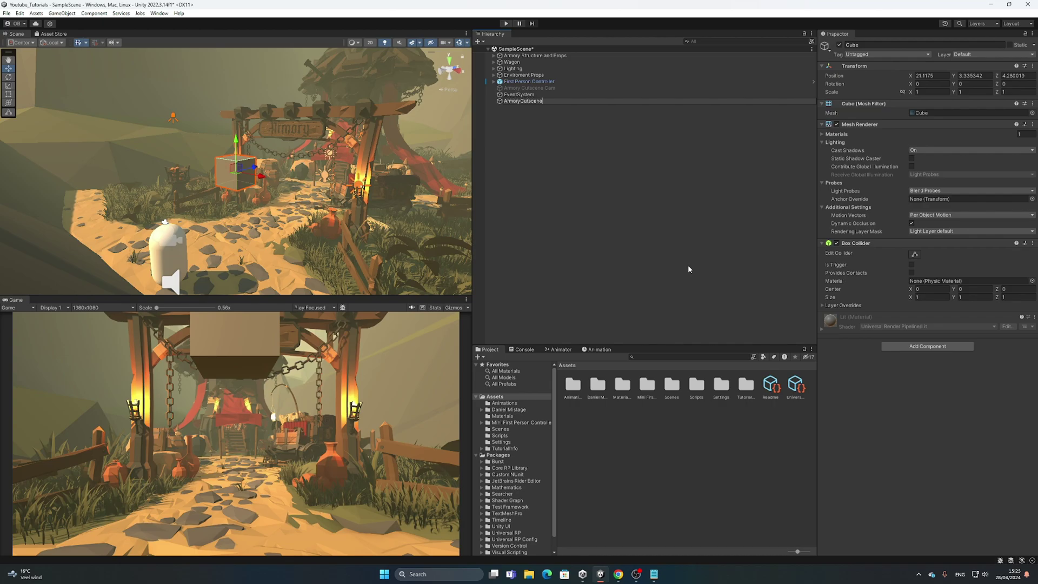
type("Trigger")
key("Return")
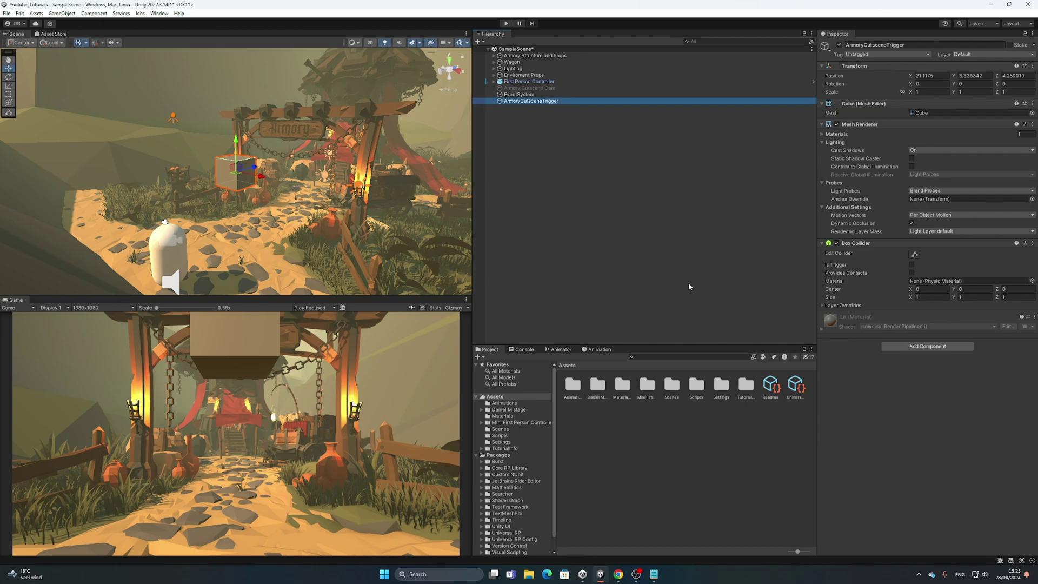
- Remove the Mesh Renderer and Mesh Filter from ArmoryCutsceneTrigger and set its Box Collider as a trigger
right_click(855, 124)
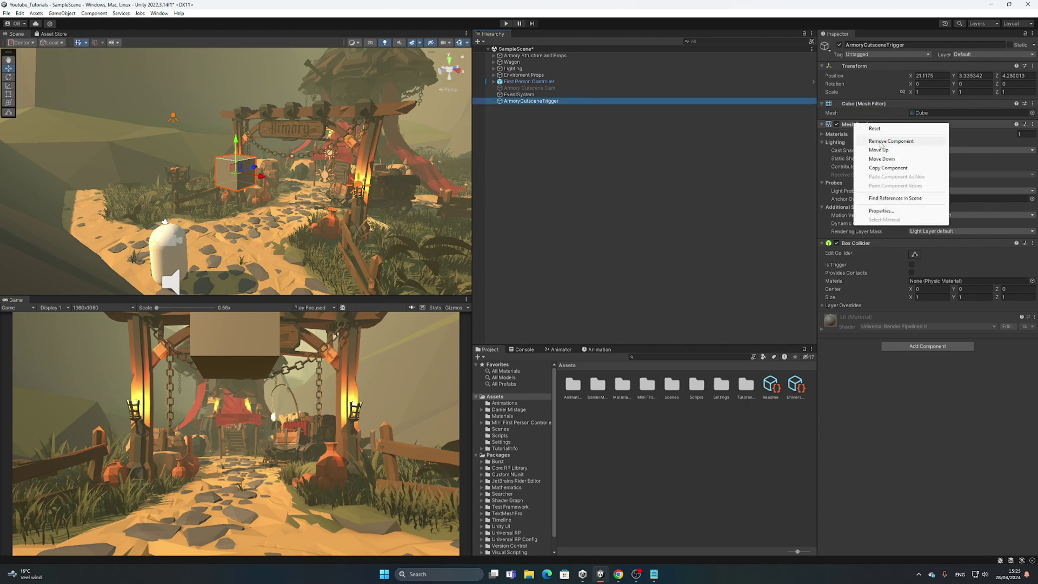
left_click(879, 142)
right_click(863, 103)
left_click(887, 121)
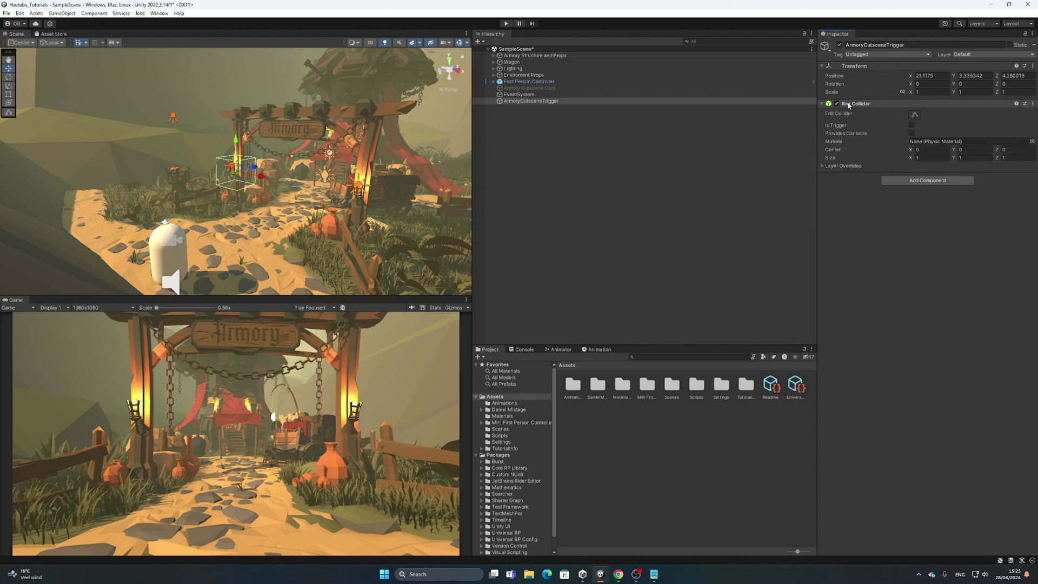
left_click(911, 125)
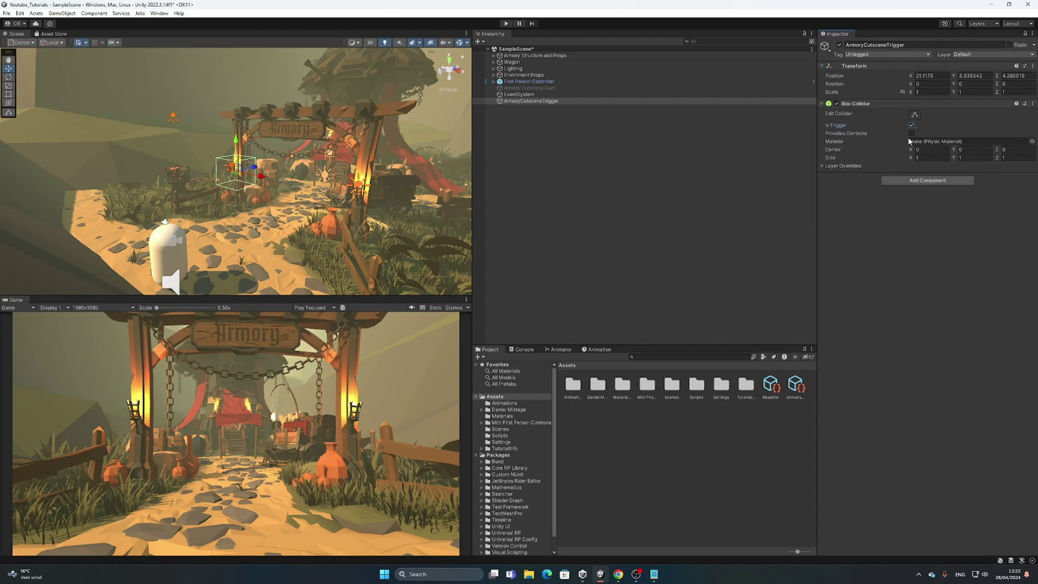
- Move ArmoryCutsceneTrigger into the Armory gate opening at Y 1.73, Z 6.79 and stretch it to about 6.96 wide and 3.21 high
left_click_drag(273, 176, 238, 246, "alt")
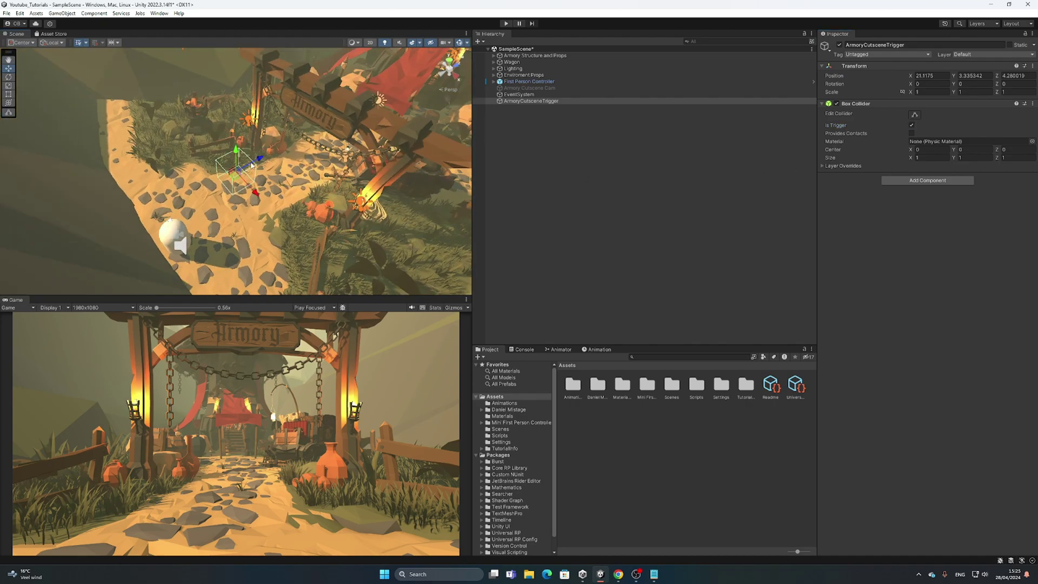
left_click_drag(252, 165, 427, 131)
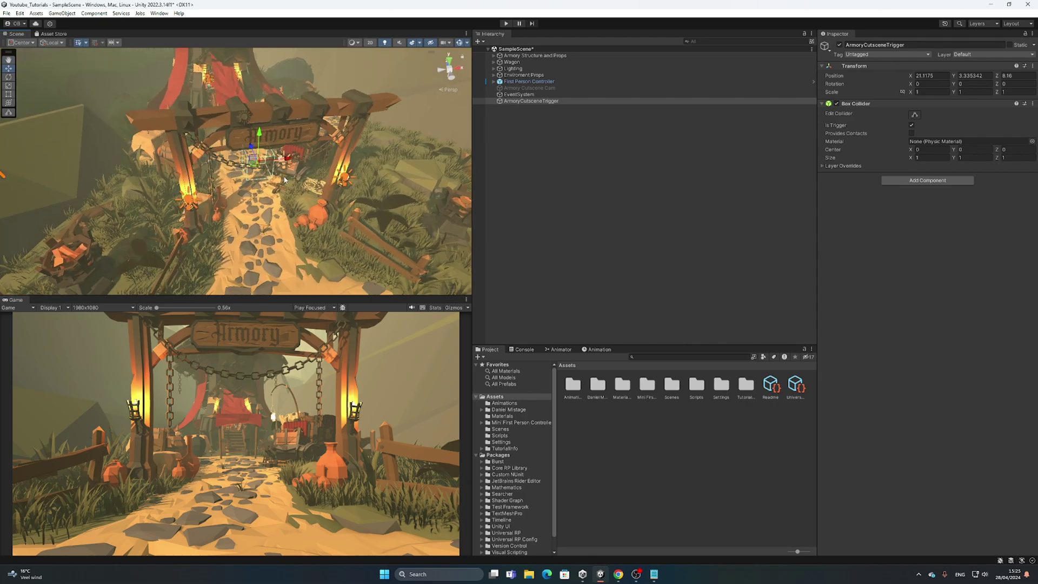
key("r")
left_click_drag(280, 159, 362, 153)
left_click_drag(265, 137, 299, 262)
key("w")
key("ctrl+z")
key("r")
middle_click_drag(287, 228, 282, 224)
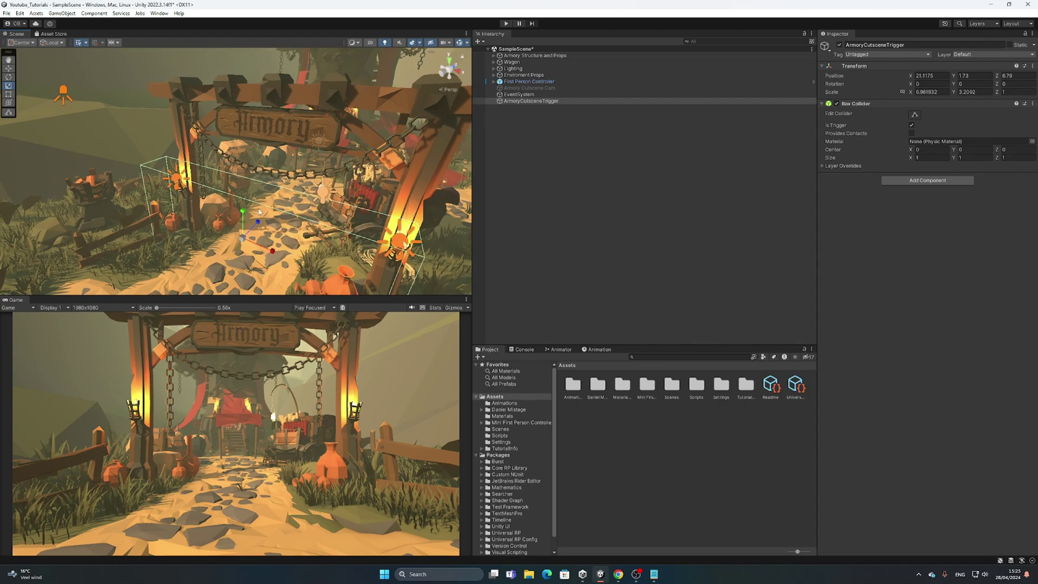
- Enlarge ArmoryCutsceneTrigger to a scale of about 7.7 × 4.02 × 1.11, raise it to Y 2.07, and save the scene
left_click_drag(244, 212, 308, 206)
key("w")
scroll(232, 184, "down", 3)
key("r")
key("w")
scroll(309, 206, "up", 3)
scroll(309, 207, "up", 3)
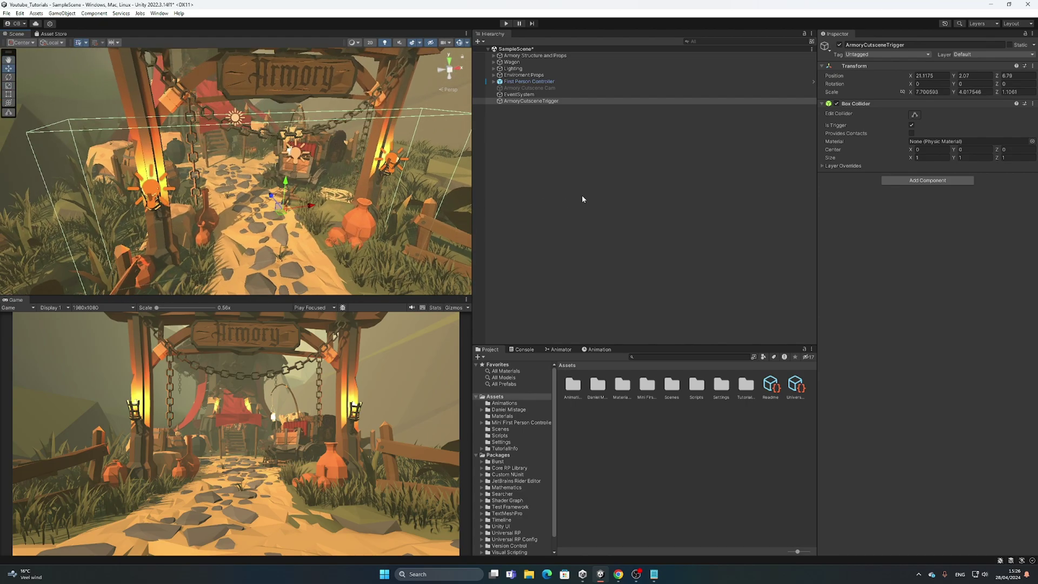
left_click(582, 193)
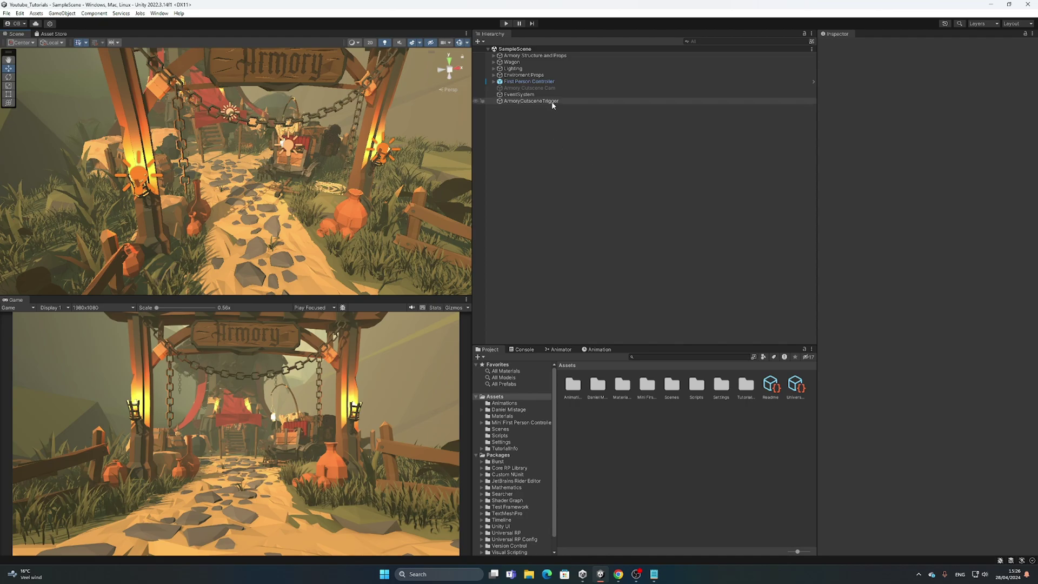
left_click(530, 101)
key("f")
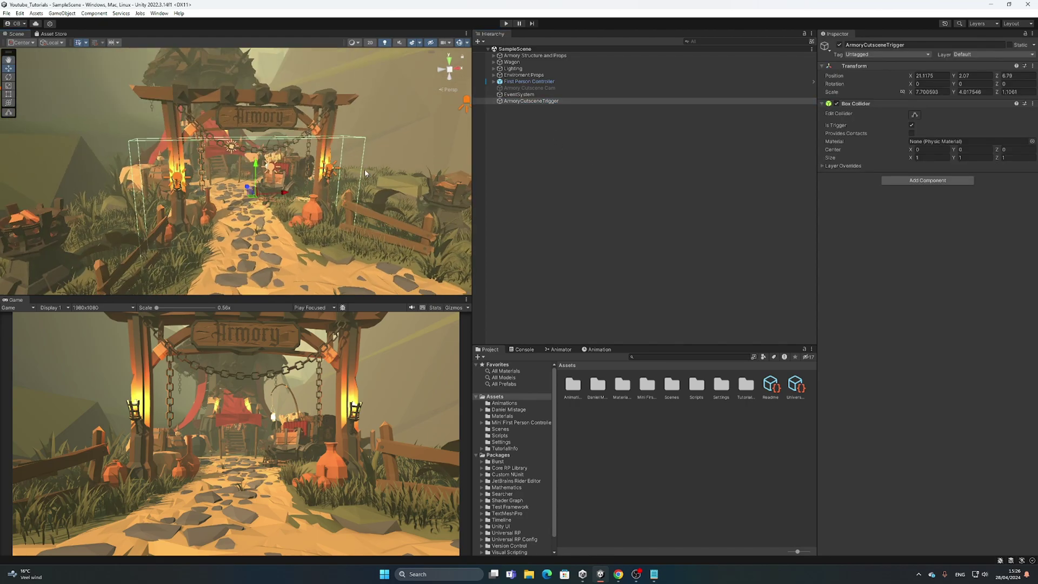
- Create a UI canvas in the scene and add a child UI image named FadeImage to it
right_click(554, 156)
mouse_move(595, 324)
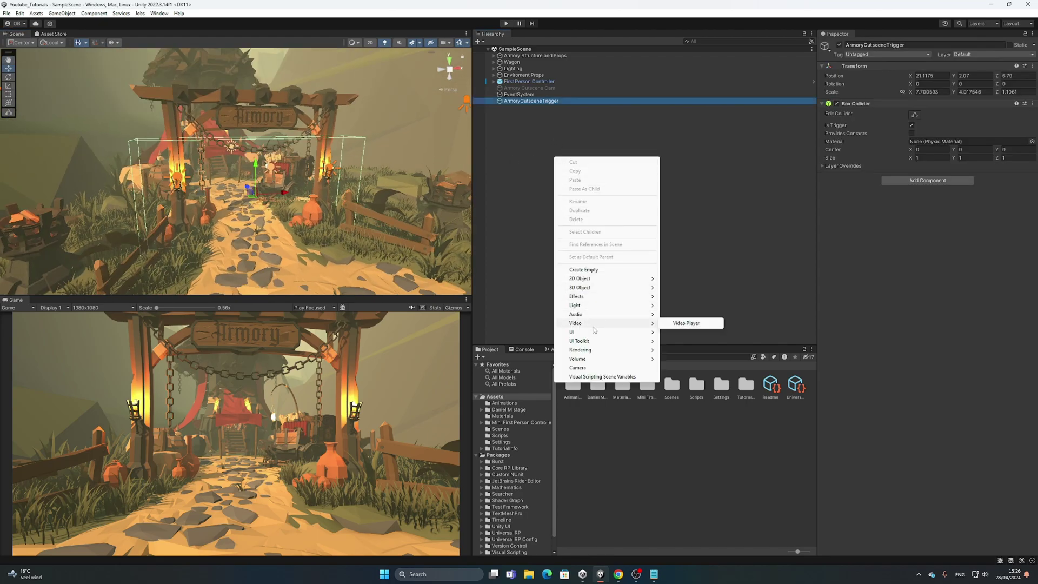
left_click(681, 437)
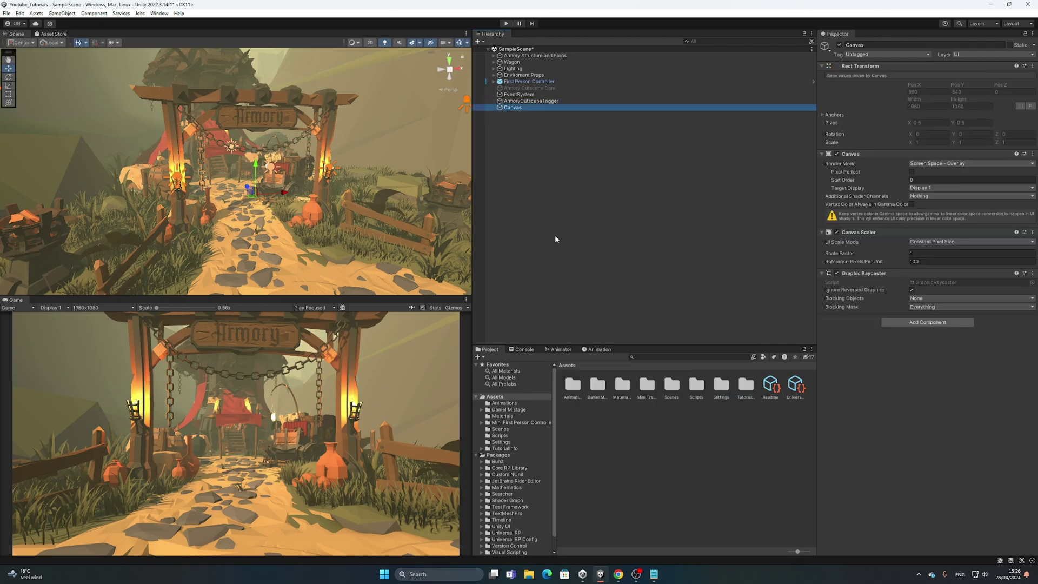
right_click(520, 108)
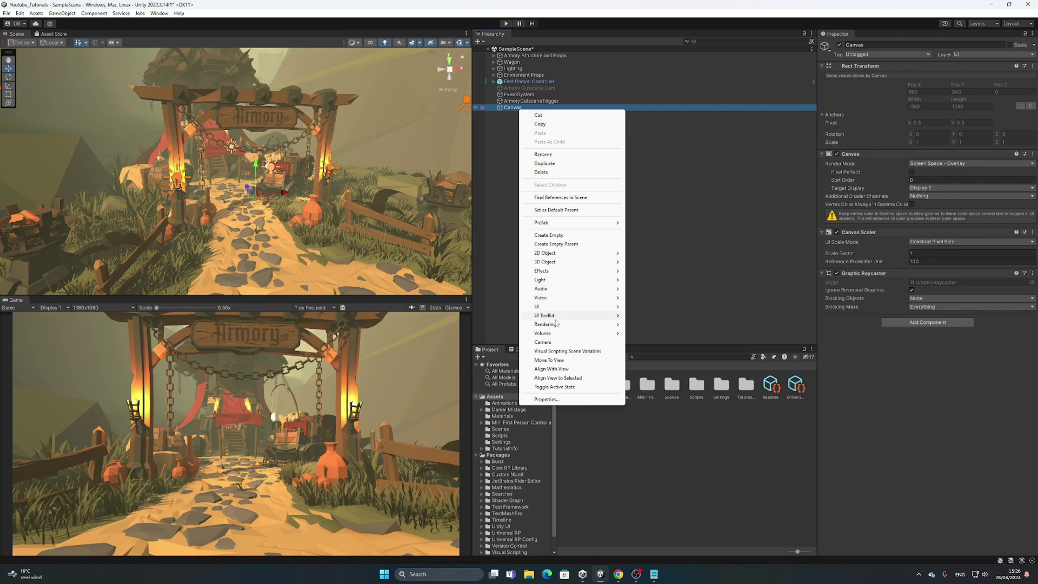
mouse_move(557, 307)
left_click(635, 312)
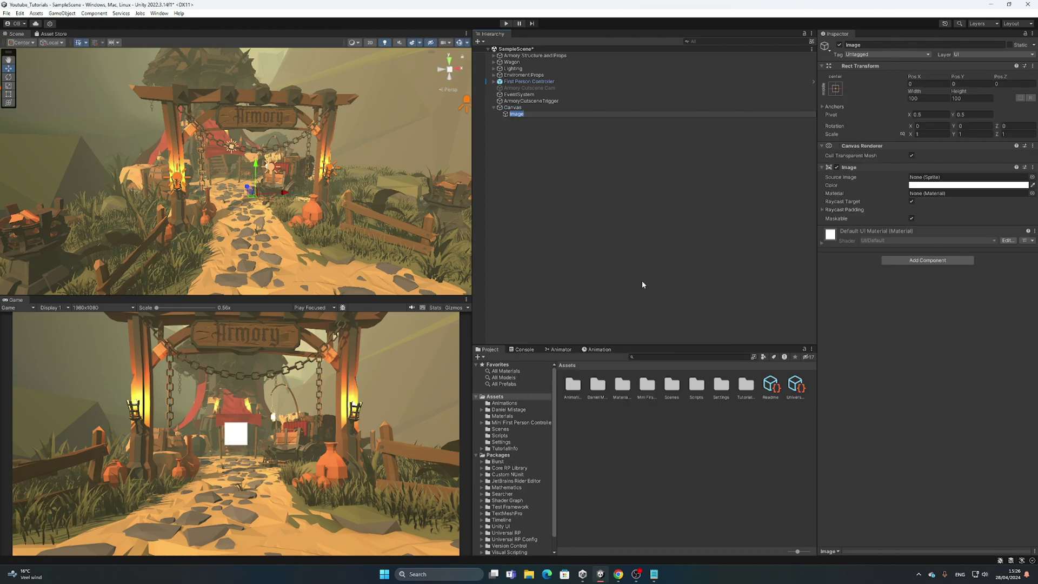
type("FadeImage")
key("Return")
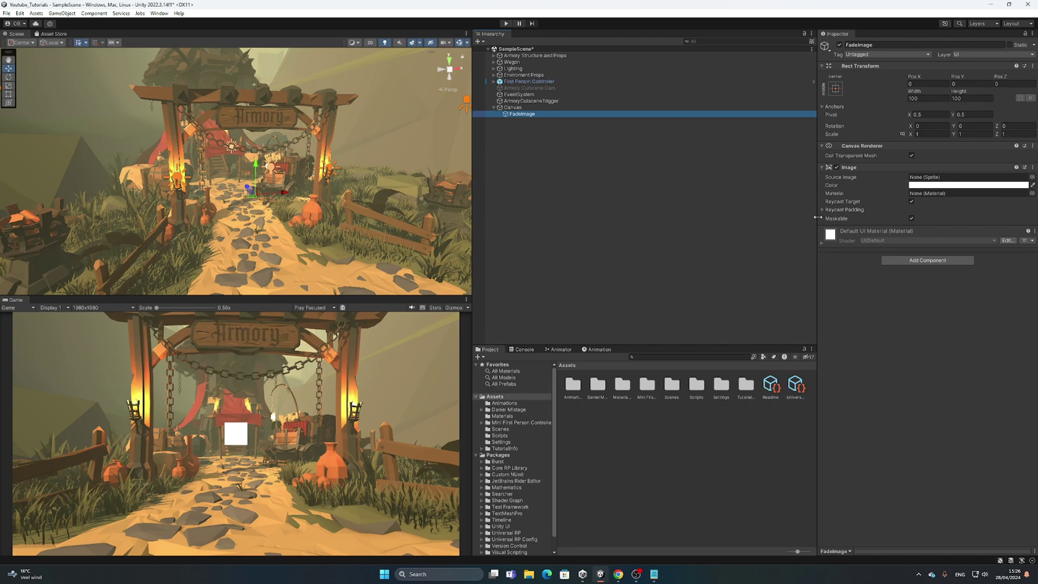
- Set FadeImage's colour to solid black (000000)
left_click(924, 186)
left_click_drag(962, 261, 938, 288)
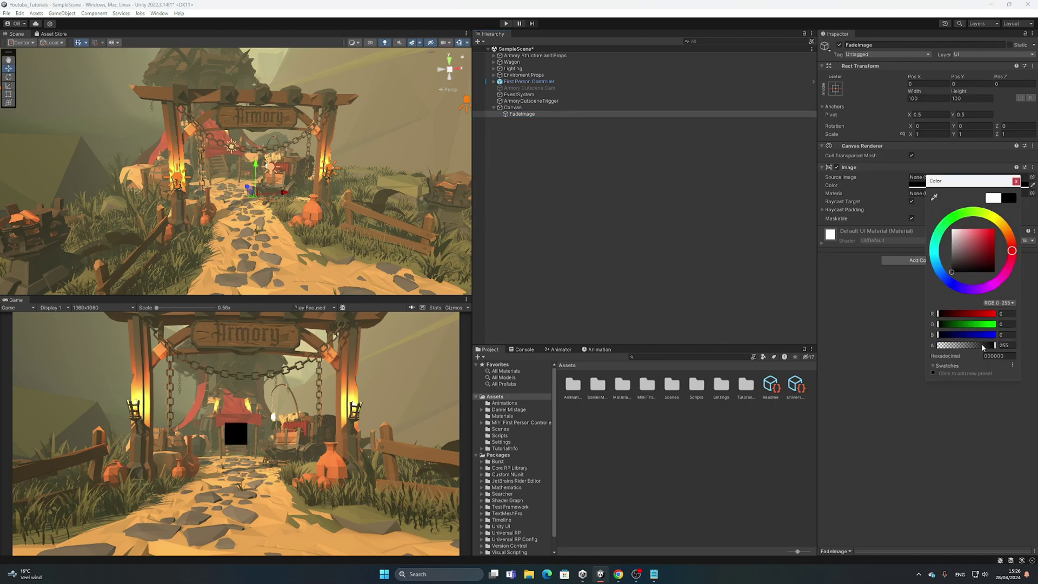
left_click(1016, 181)
- Apply the stretch-stretch anchor preset to FadeImage, including its position, so the image fills the whole canvas
left_click(836, 89)
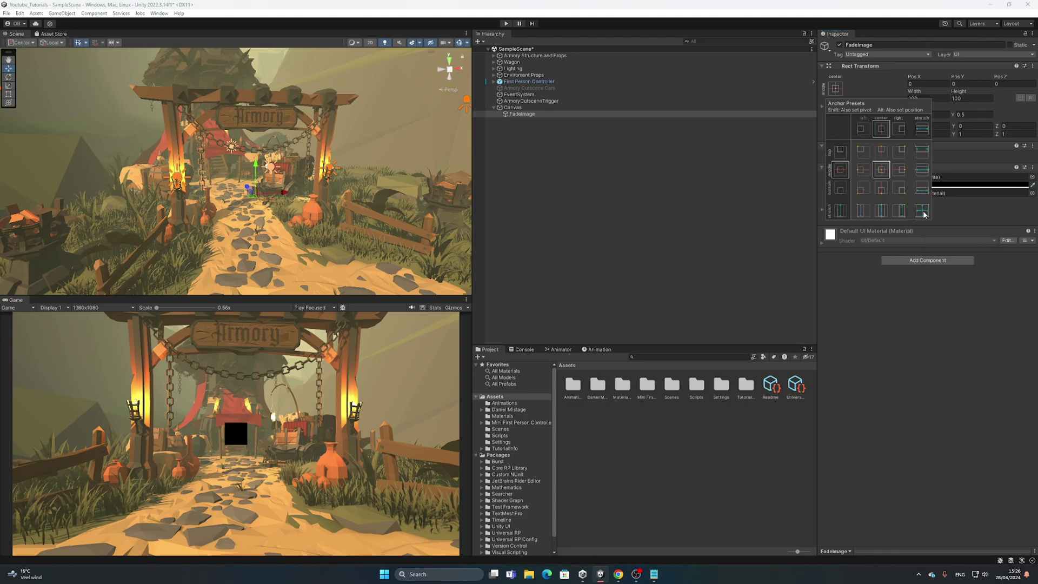
left_click(833, 91)
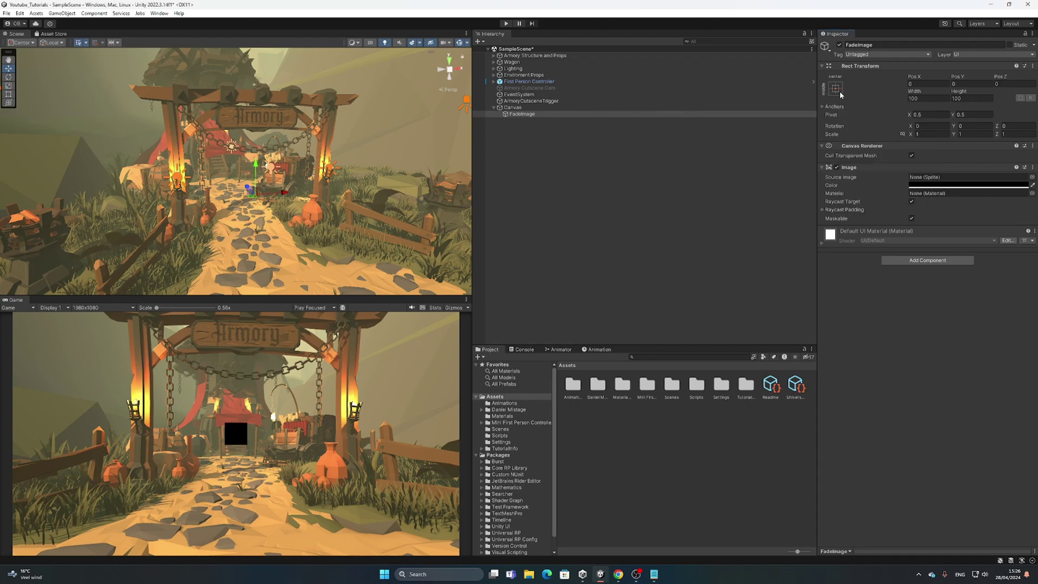
left_click(837, 90)
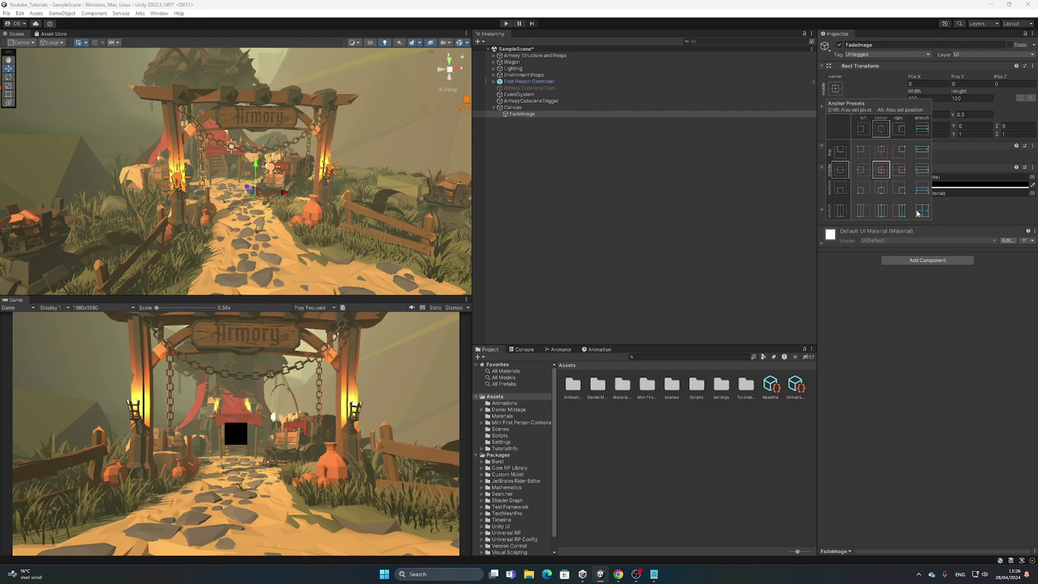
left_click(926, 215, "alt")
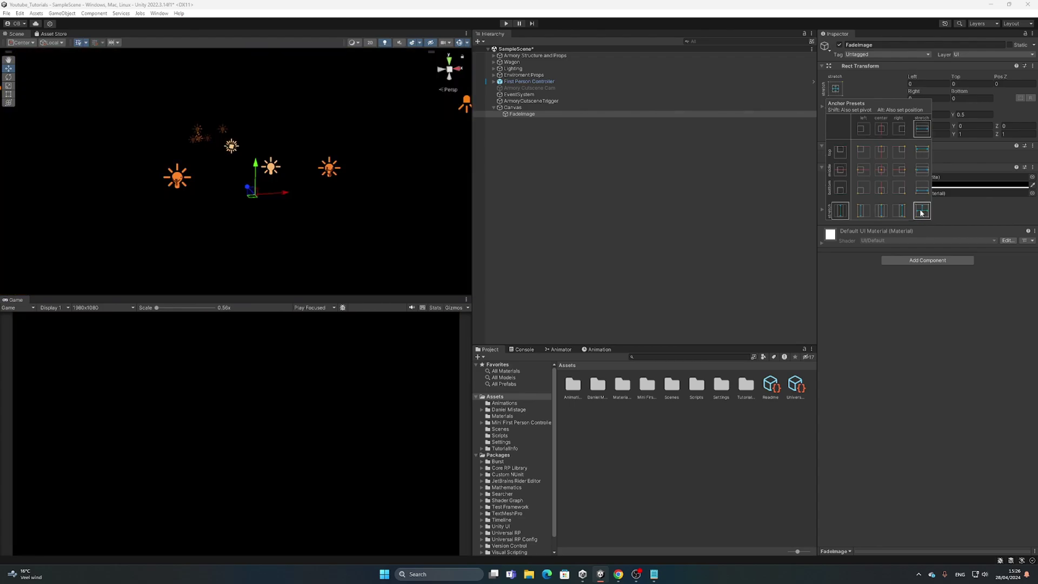
left_click(957, 293)
- Make FadeImage fully transparent by setting its colour's alpha to 0, and save the scene
left_click(939, 186)
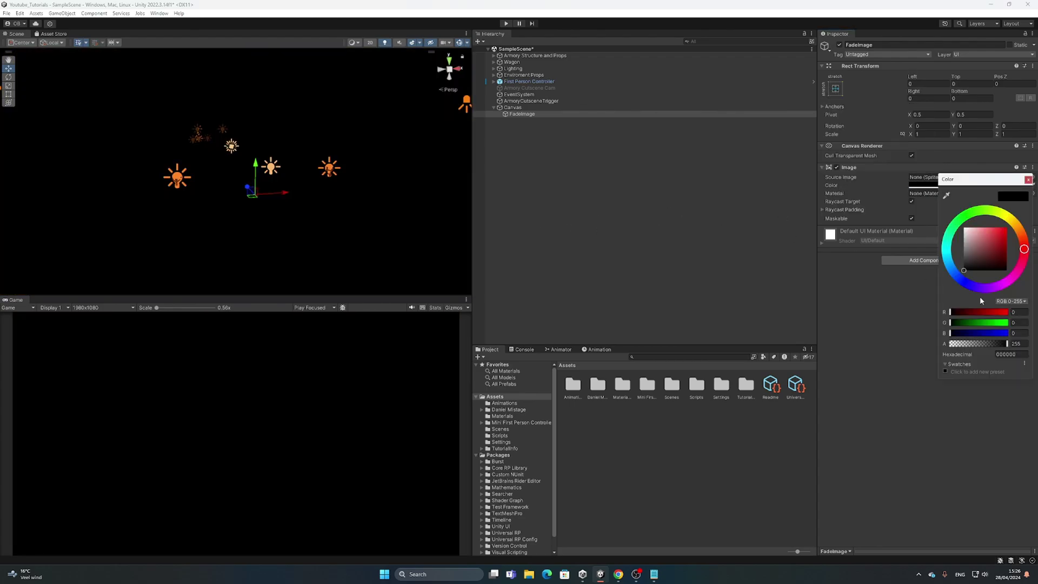
left_click_drag(974, 344, 932, 344)
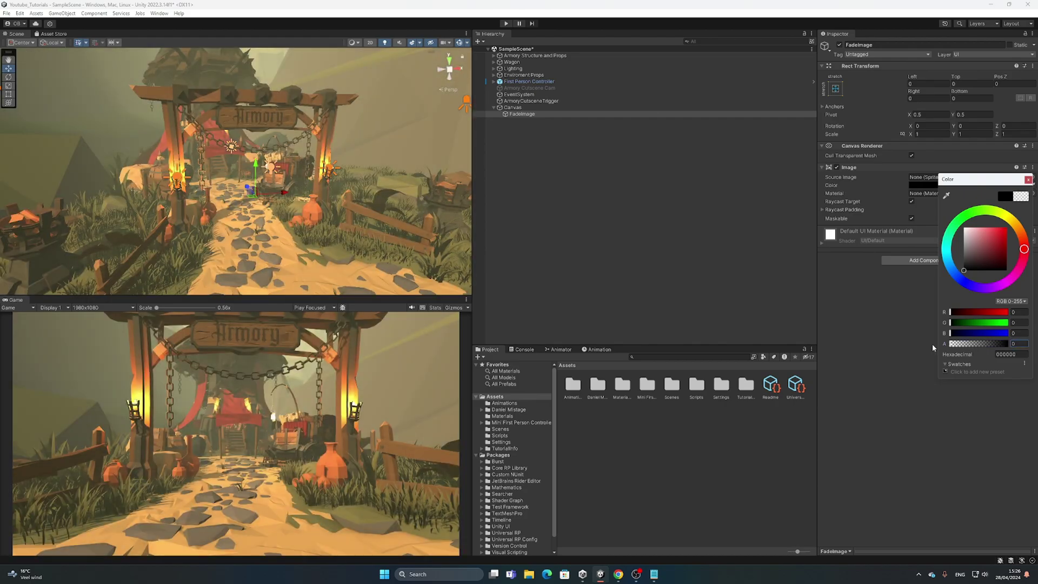
left_click(1028, 179)
middle_click_drag(388, 202, 437, 213)
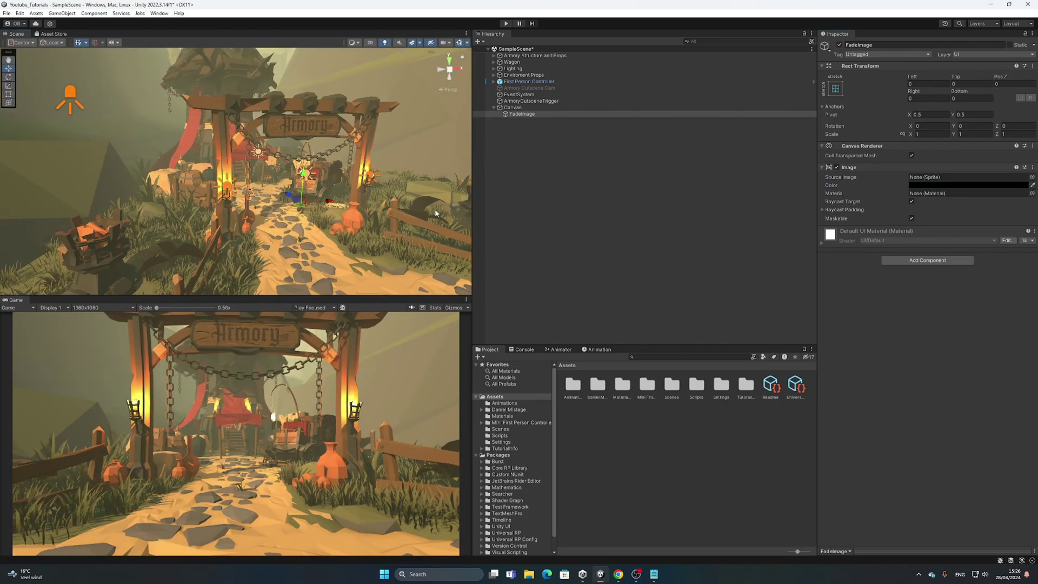
left_click_drag(436, 212, 454, 213, "alt")
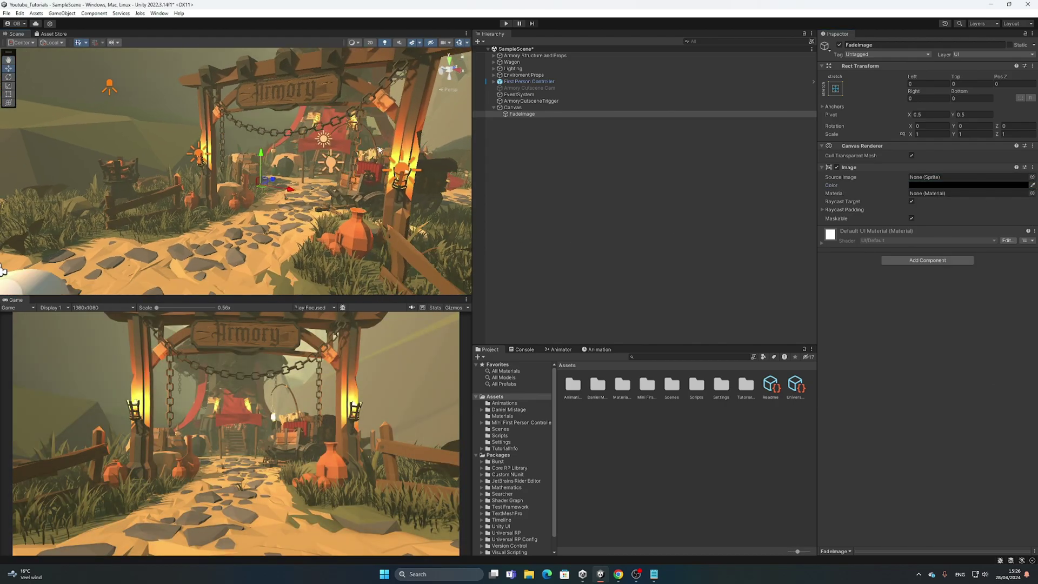
key("ctrl+s")
left_click(493, 108)
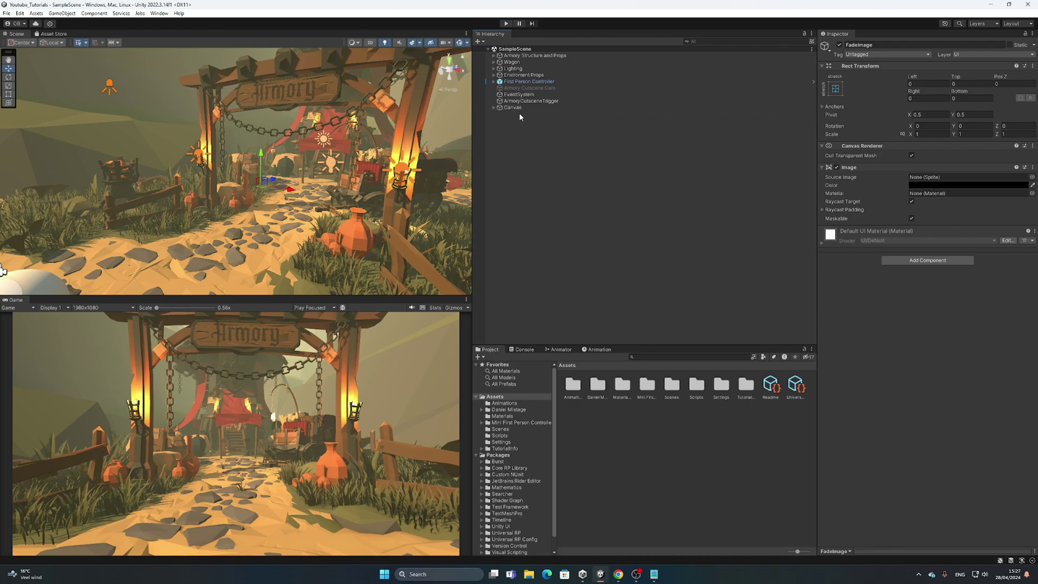
left_click(494, 108)
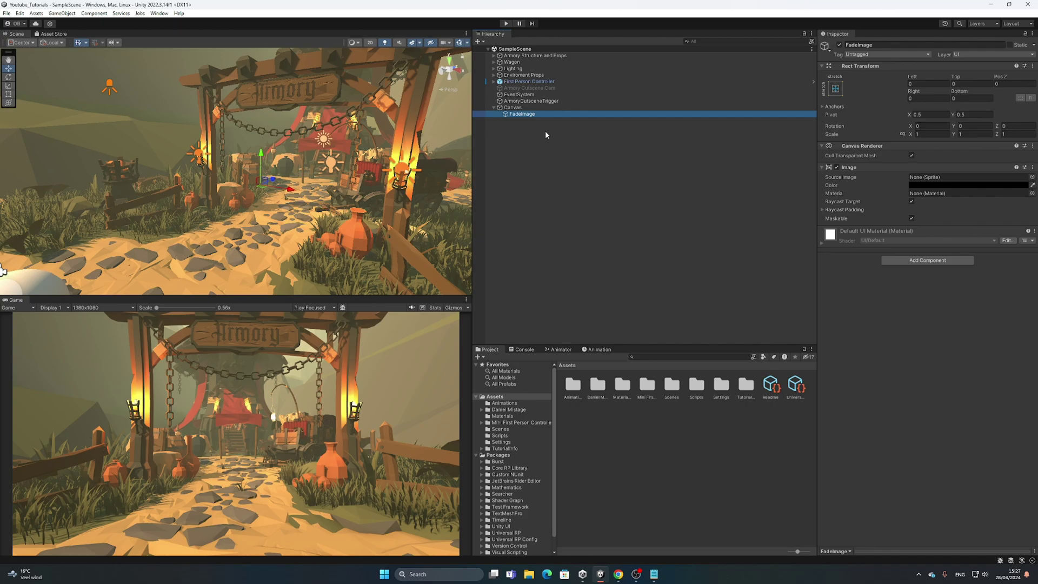
left_click(494, 108)
left_click_drag(345, 181, 297, 192, "alt")
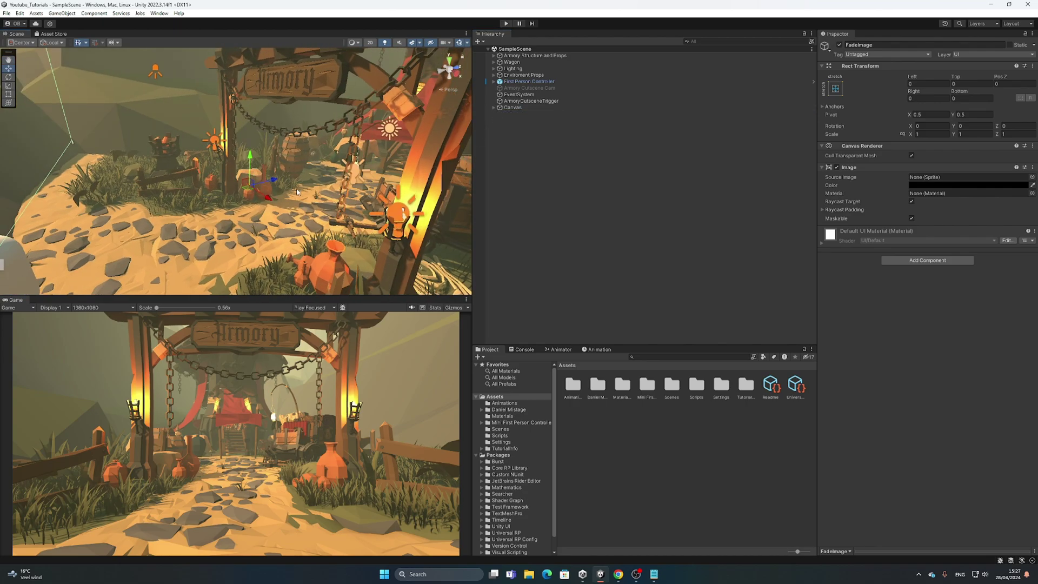